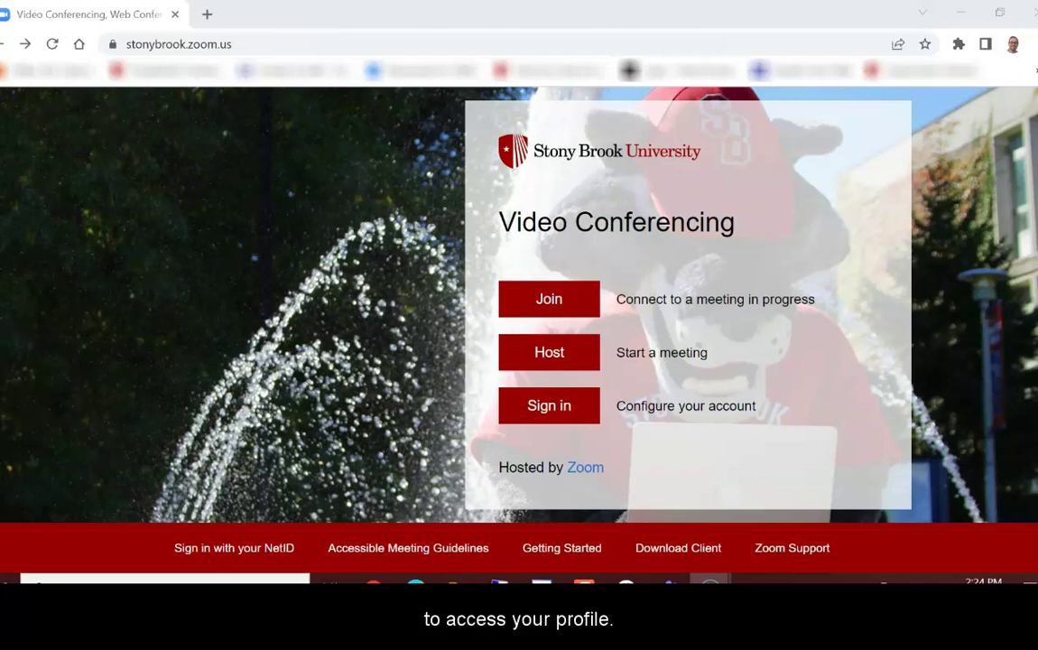
Sign in to the university Zoom web portal and go to the profile's Settings page
{"action": "left_click", "coordinate": [585, 410]}
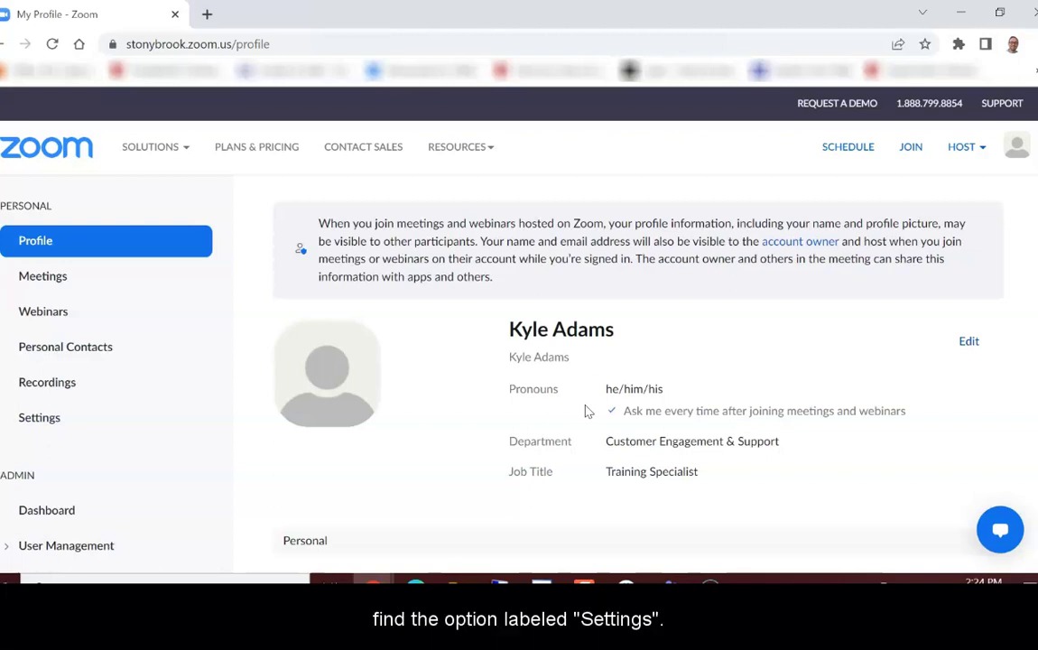
{"action": "left_click", "coordinate": [129, 429]}
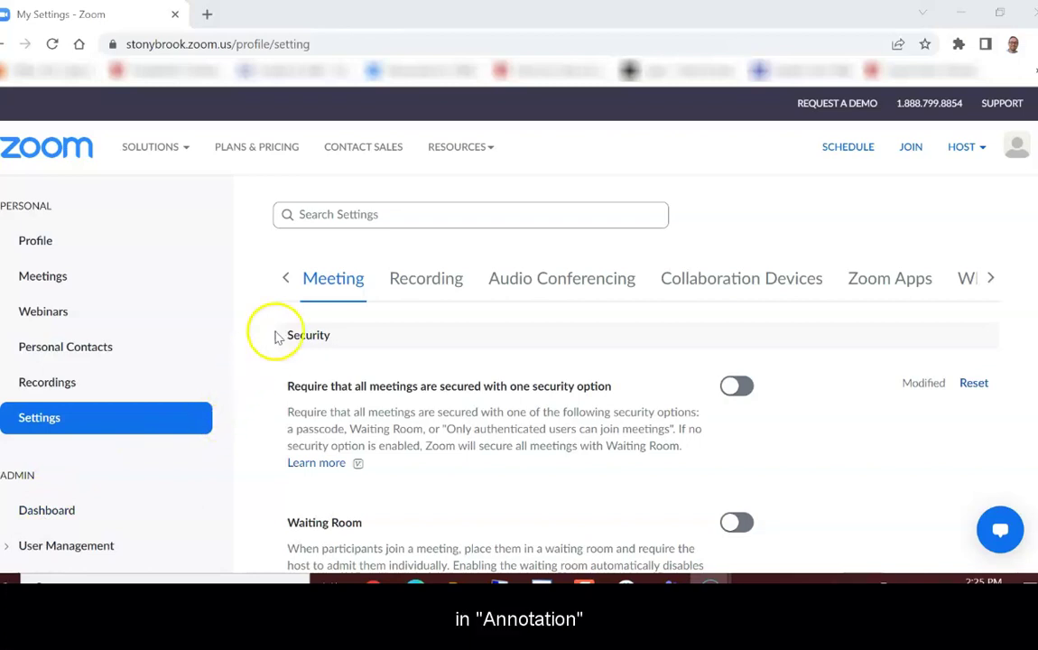
Filter the account's meeting settings by searching for 'Annotation'
{"action": "left_click", "coordinate": [358, 216]}
{"action": "type", "text": "Annotation"}
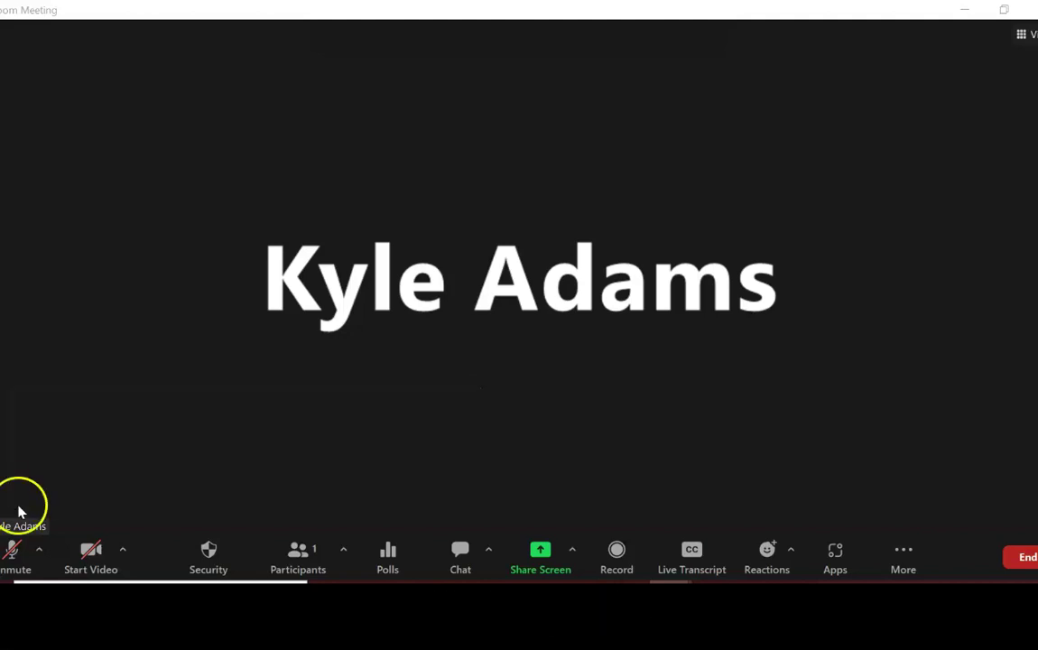
Share the Stony Brook University Chrome window with the meeting
{"action": "left_click", "coordinate": [542, 548]}
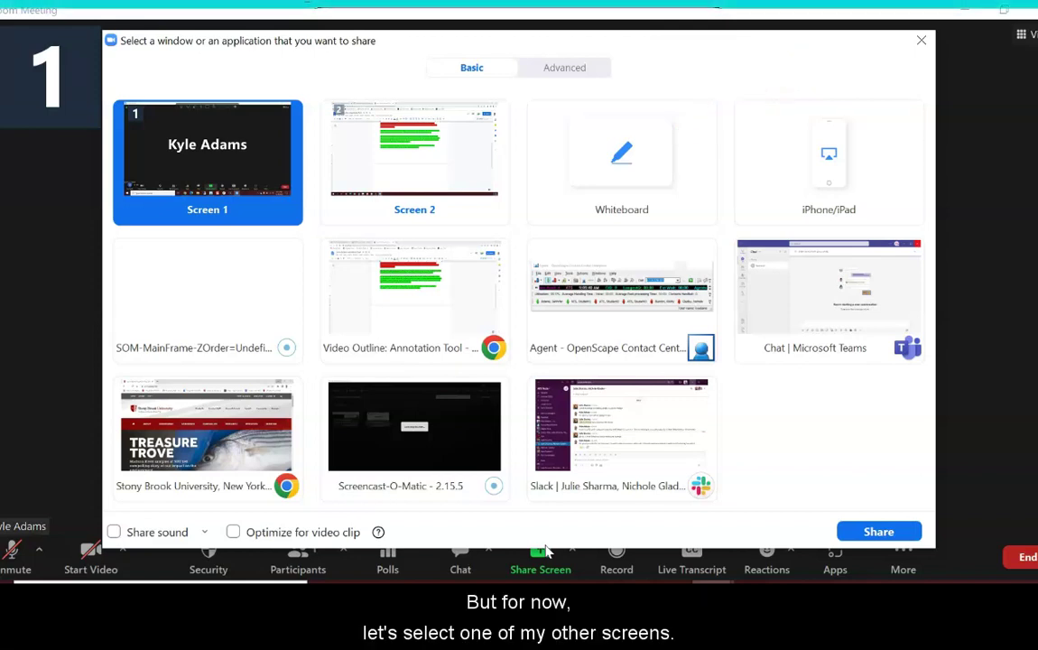
{"action": "left_click", "coordinate": [262, 442]}
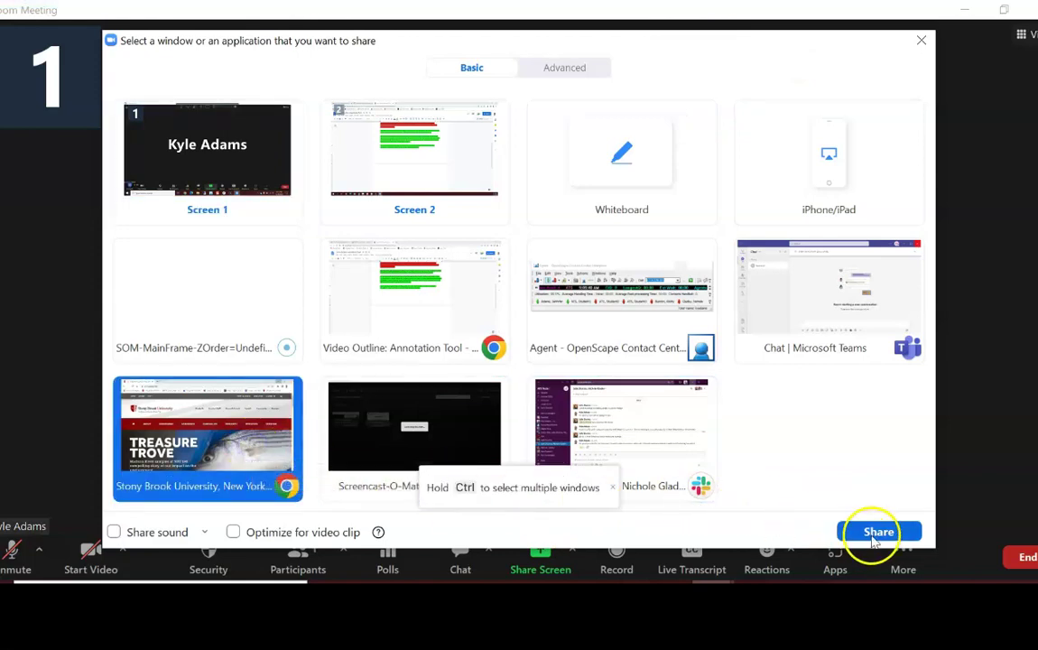
{"action": "left_click", "coordinate": [865, 531]}
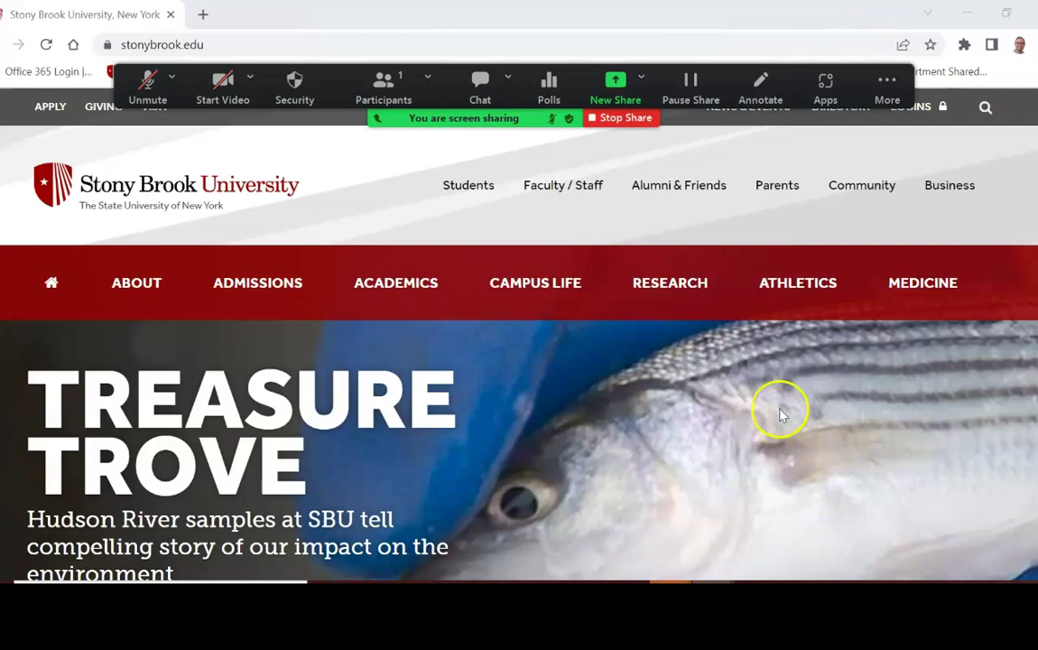
Show the annotation toolbar over the shared Stony Brook page and check its Clear options
{"action": "left_click", "coordinate": [787, 82]}
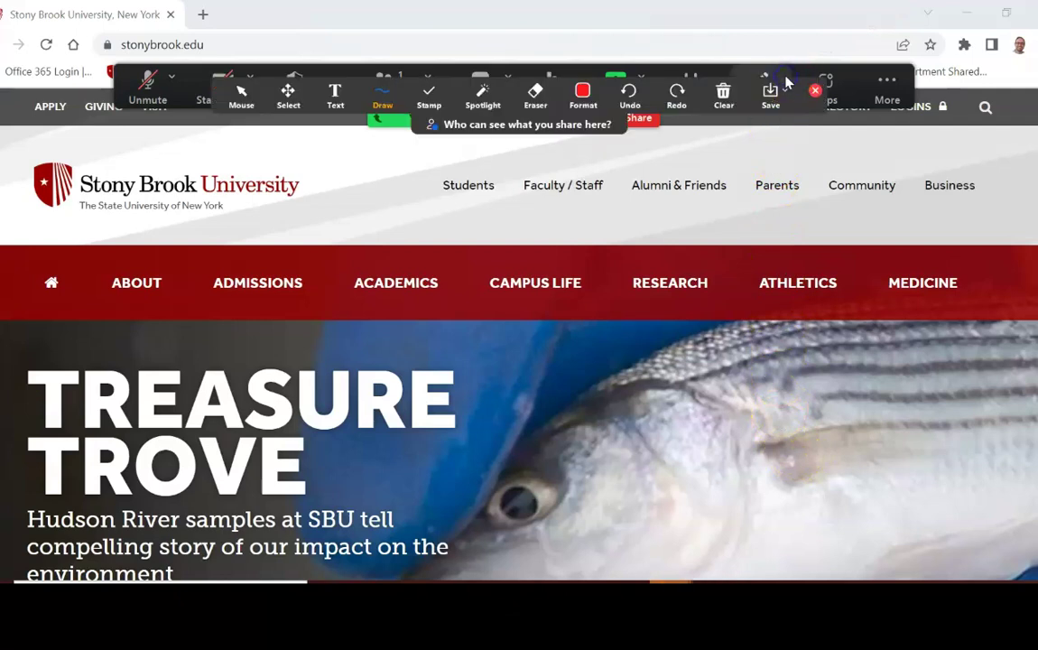
{"action": "left_click", "coordinate": [730, 91]}
{"action": "left_click", "coordinate": [743, 107]}
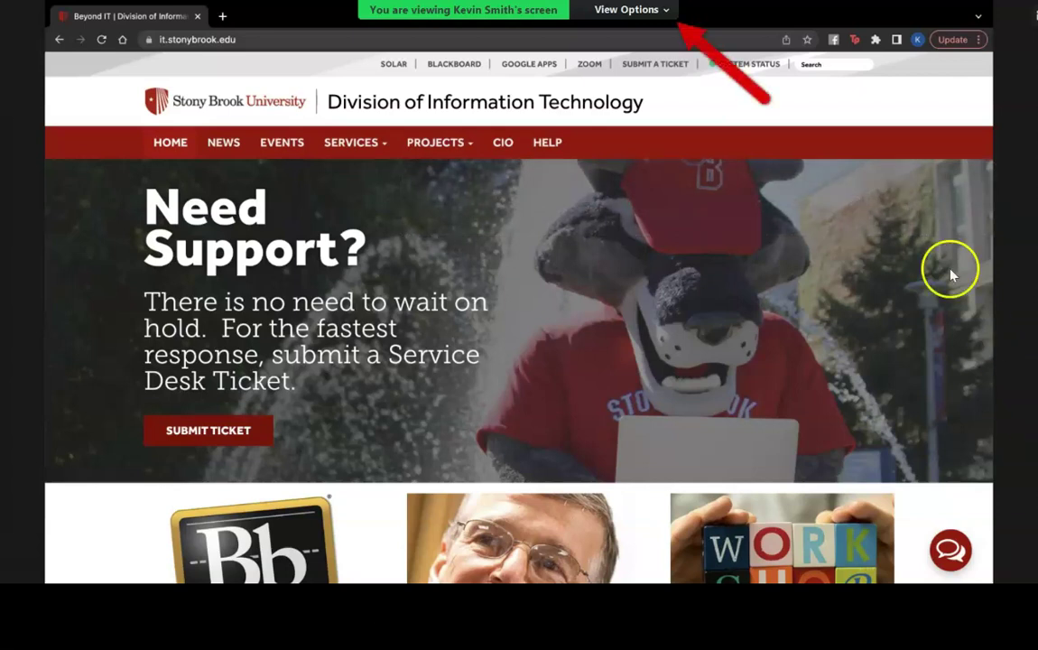
Choose Annotate from View Options on the other participant's shared screen
{"action": "left_click", "coordinate": [629, 9]}
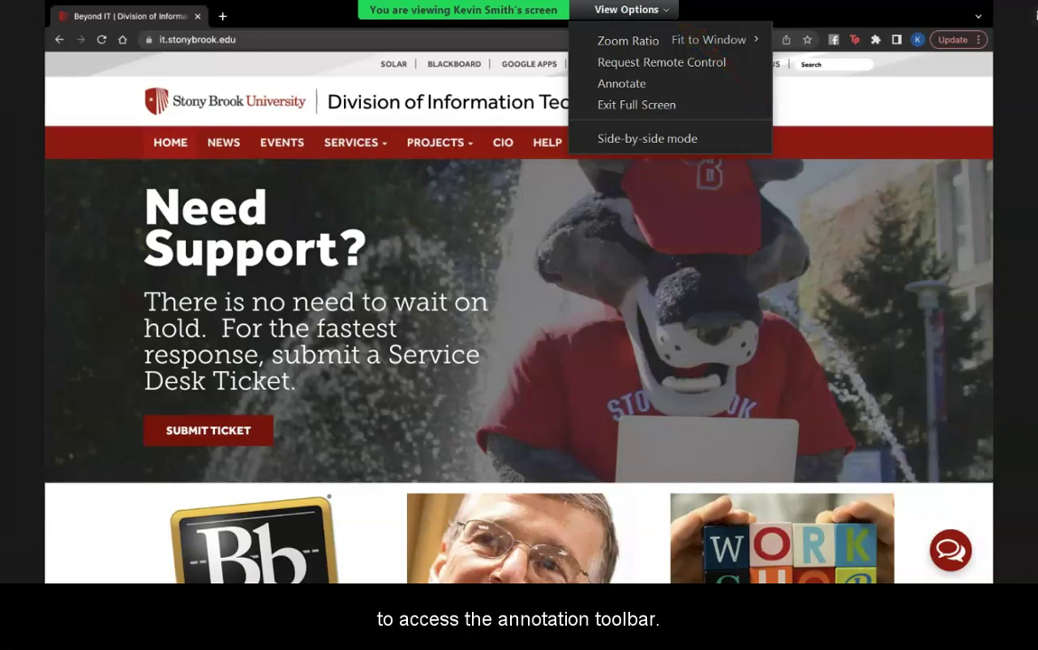
{"action": "left_click", "coordinate": [698, 84]}
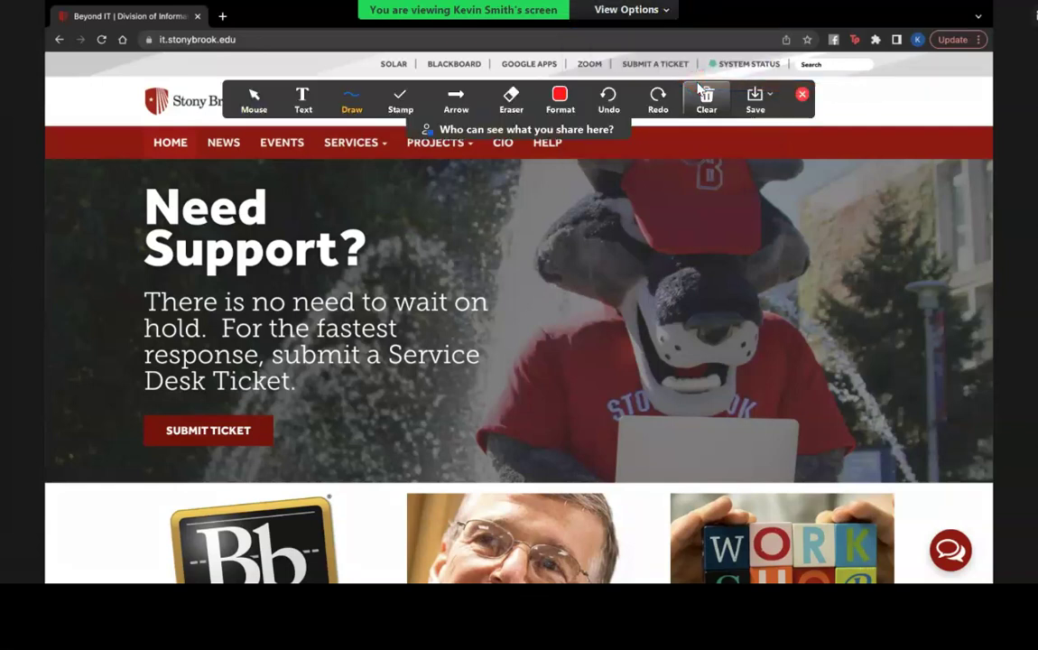
{"action": "left_click", "coordinate": [654, 106]}
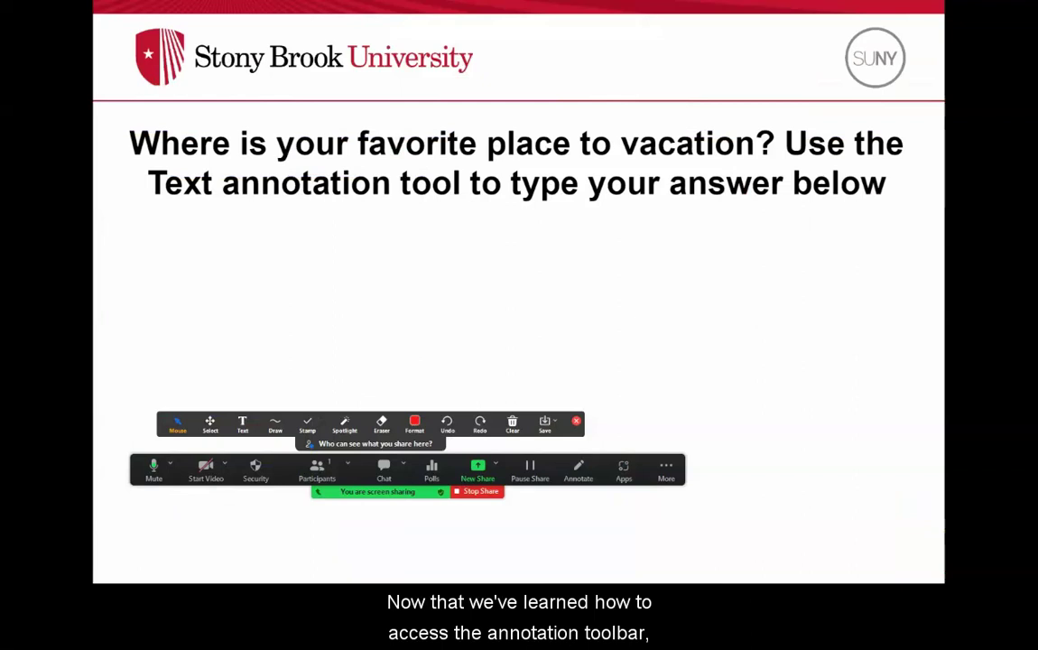
Add the text 'London' below the vacation question on the slide
{"action": "left_click", "coordinate": [243, 424]}
{"action": "left_click", "coordinate": [248, 349]}
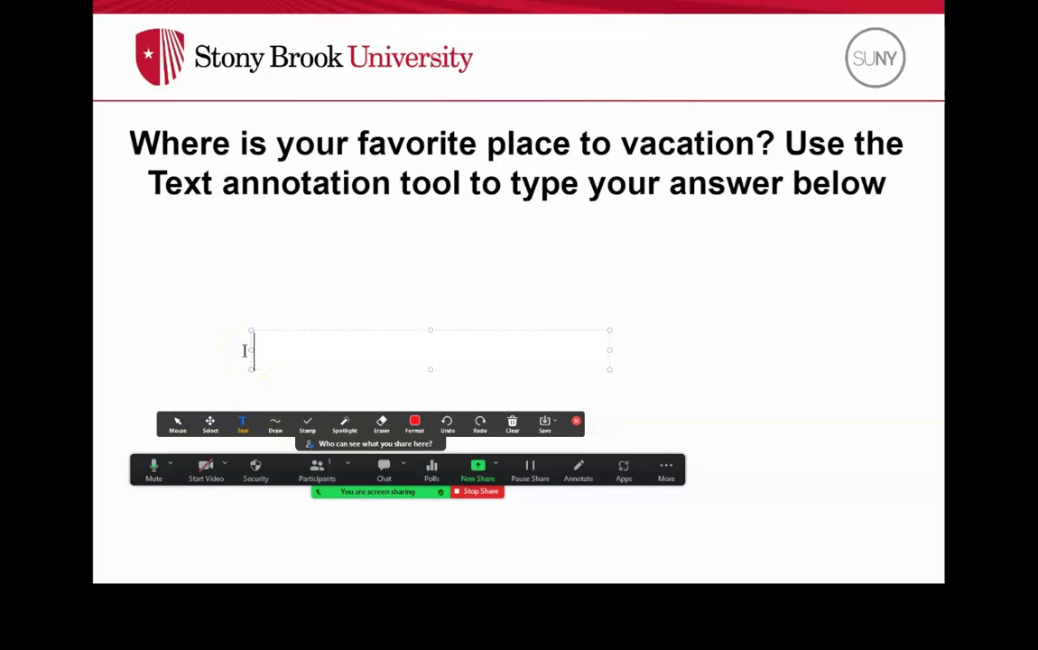
{"action": "type", "text": "Lo"}
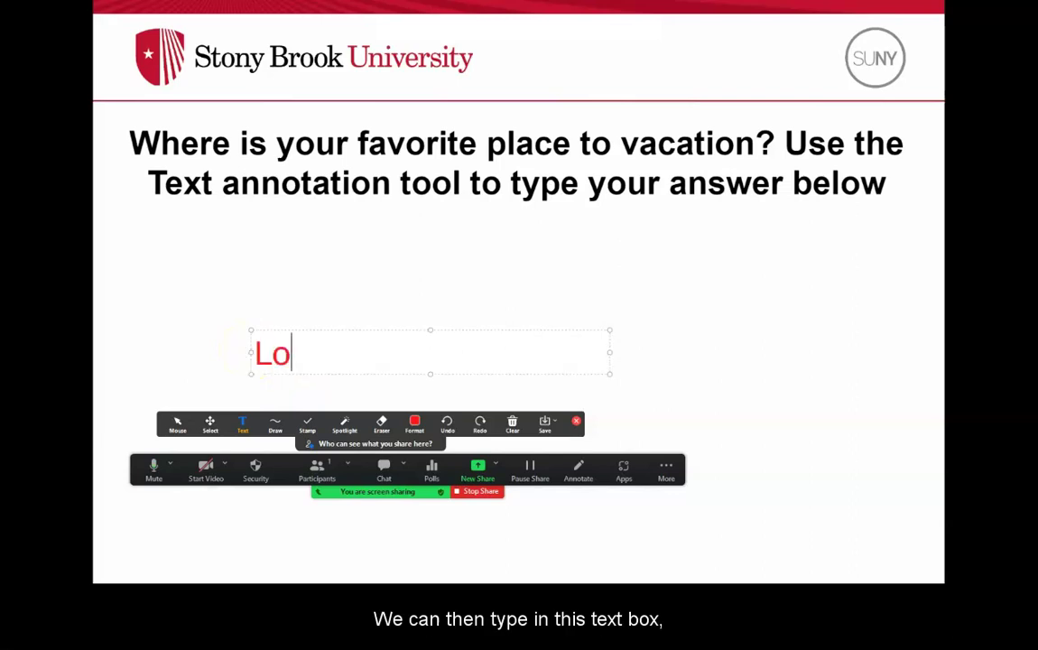
{"action": "type", "text": "ndon"}
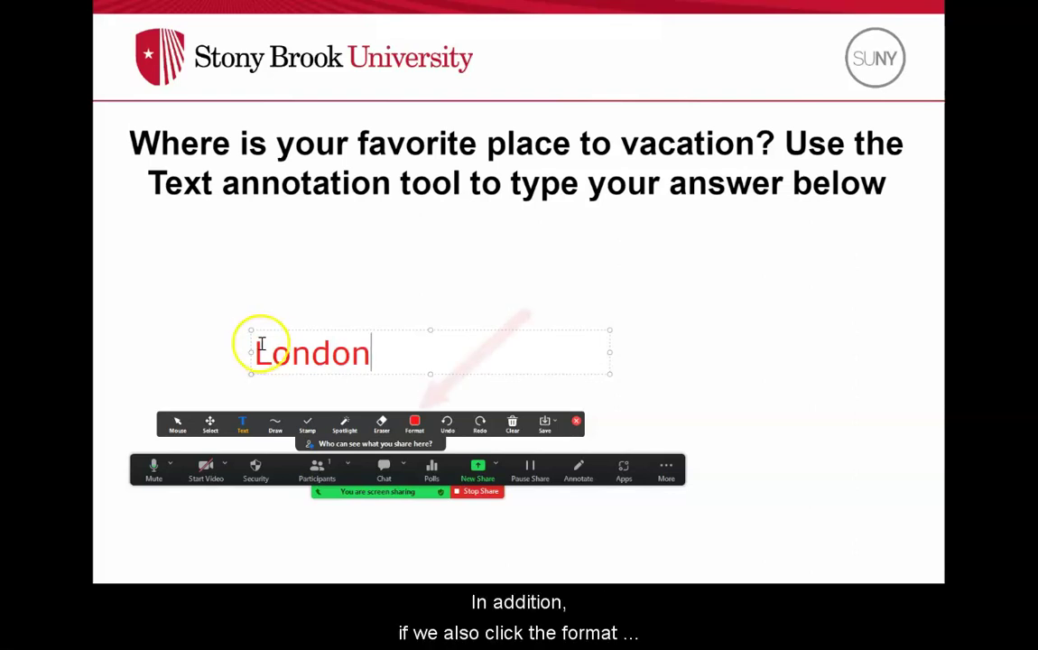
Format the London text blue, bold and italic, with a smaller font size
{"action": "left_click", "coordinate": [415, 426]}
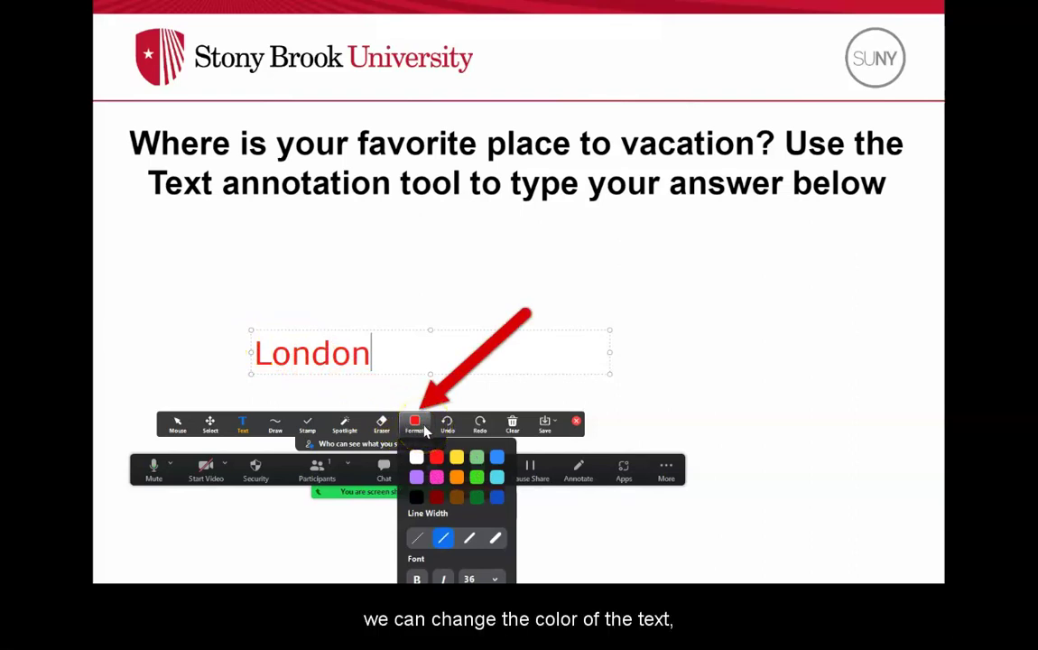
{"action": "left_click", "coordinate": [497, 497]}
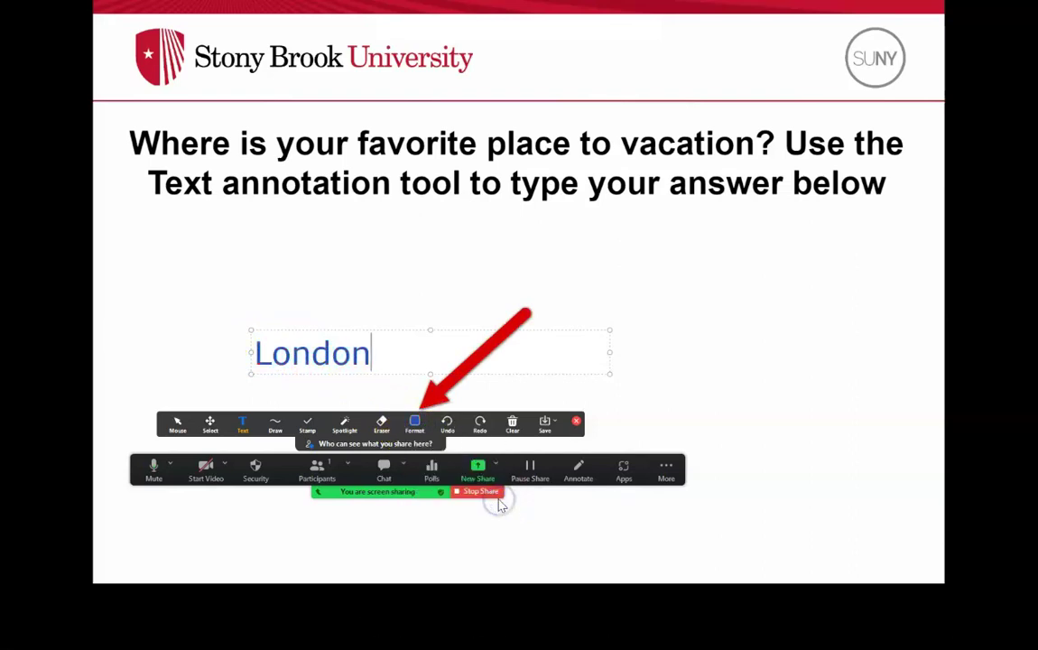
{"action": "left_click", "coordinate": [416, 426]}
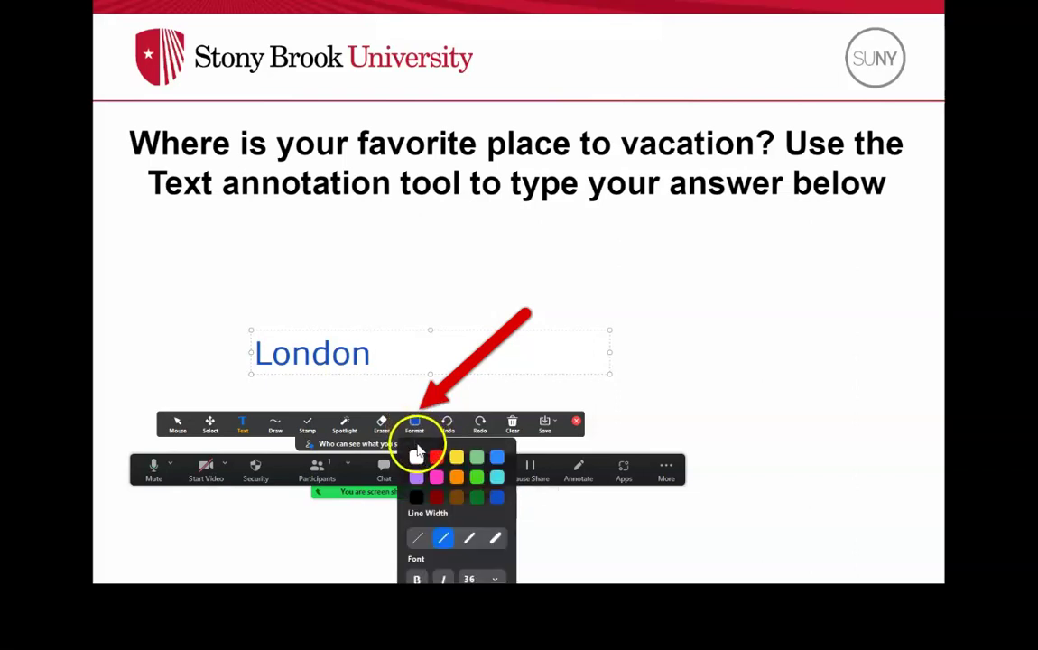
{"action": "left_click", "coordinate": [416, 579]}
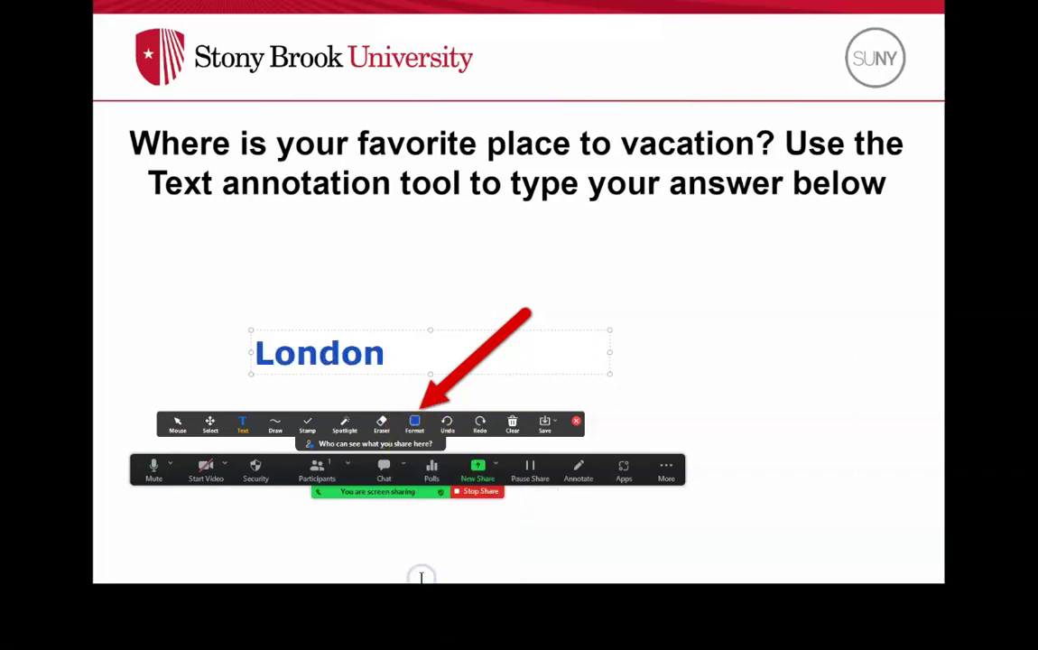
{"action": "left_click", "coordinate": [417, 426]}
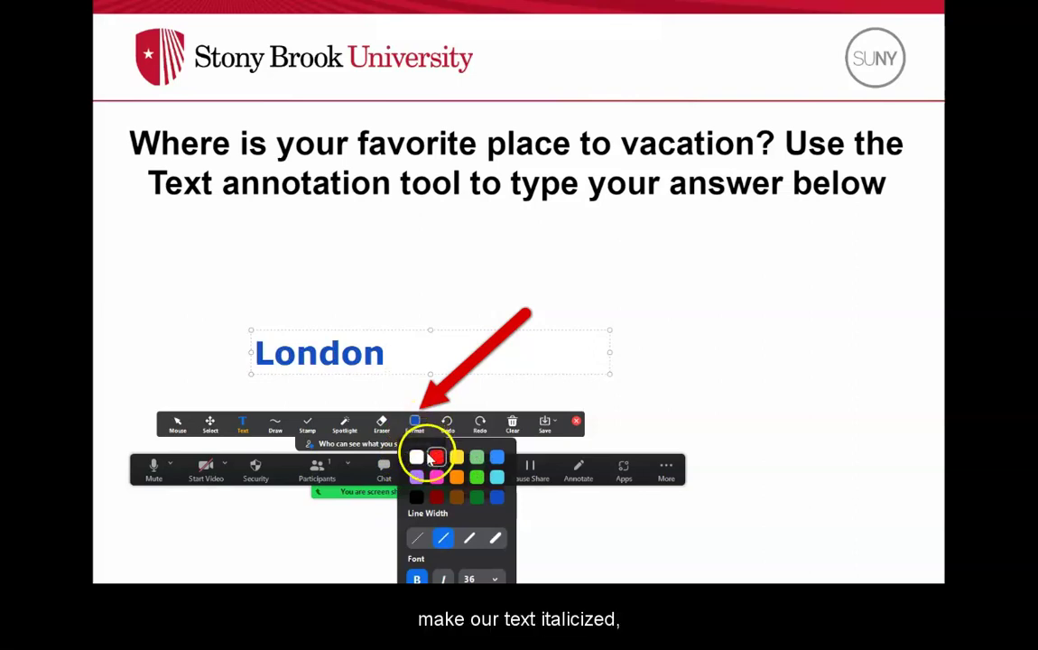
{"action": "left_click", "coordinate": [444, 579]}
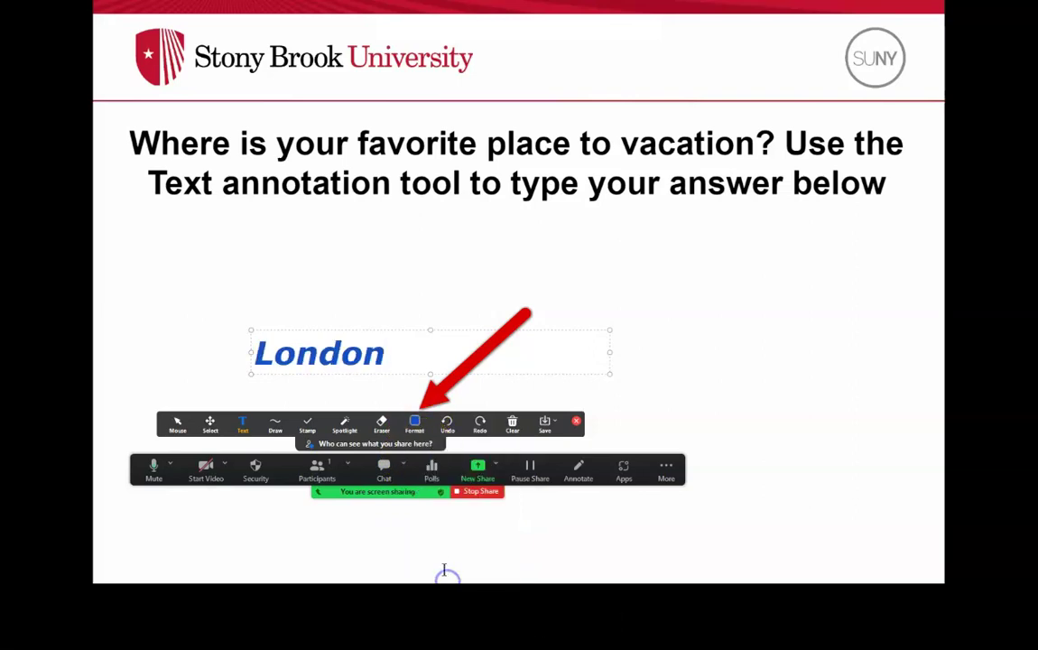
{"action": "left_click", "coordinate": [417, 424]}
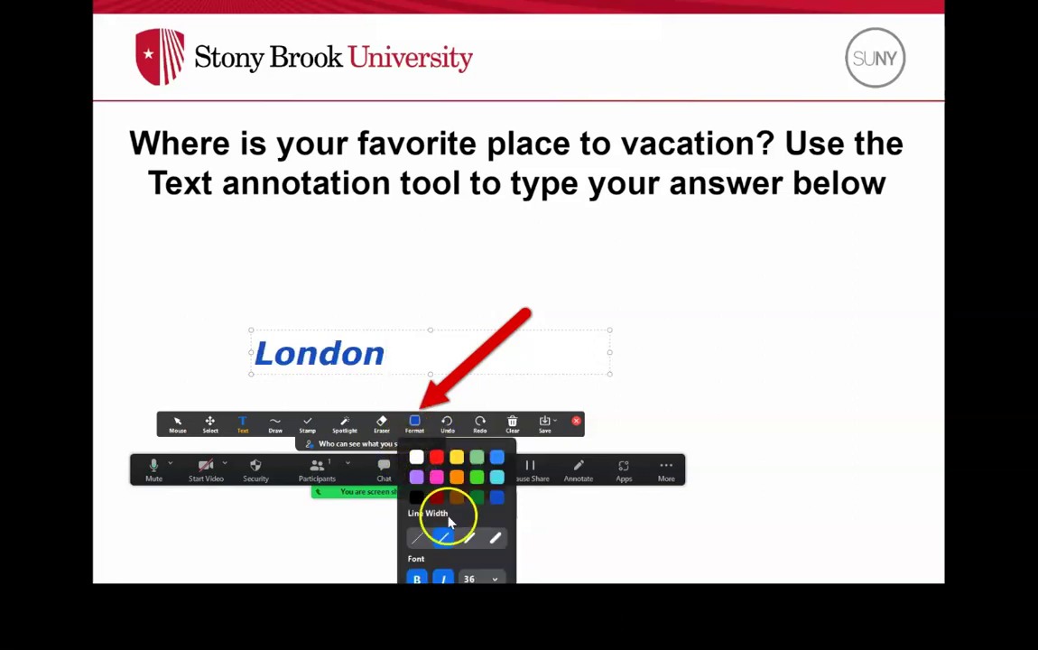
{"action": "left_click", "coordinate": [483, 579]}
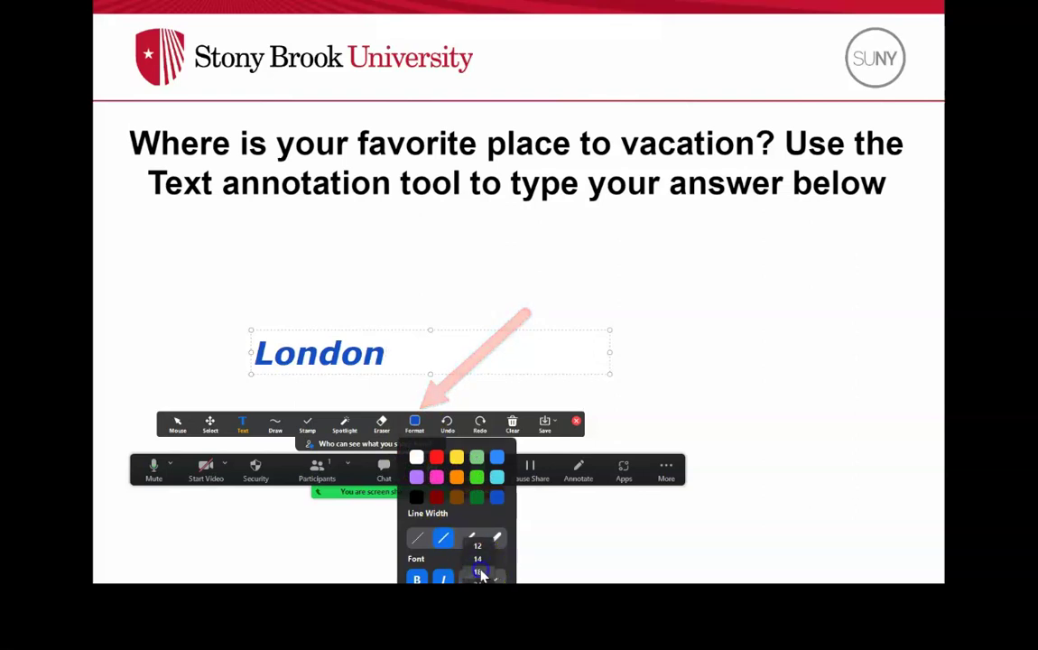
{"action": "left_click", "coordinate": [480, 571]}
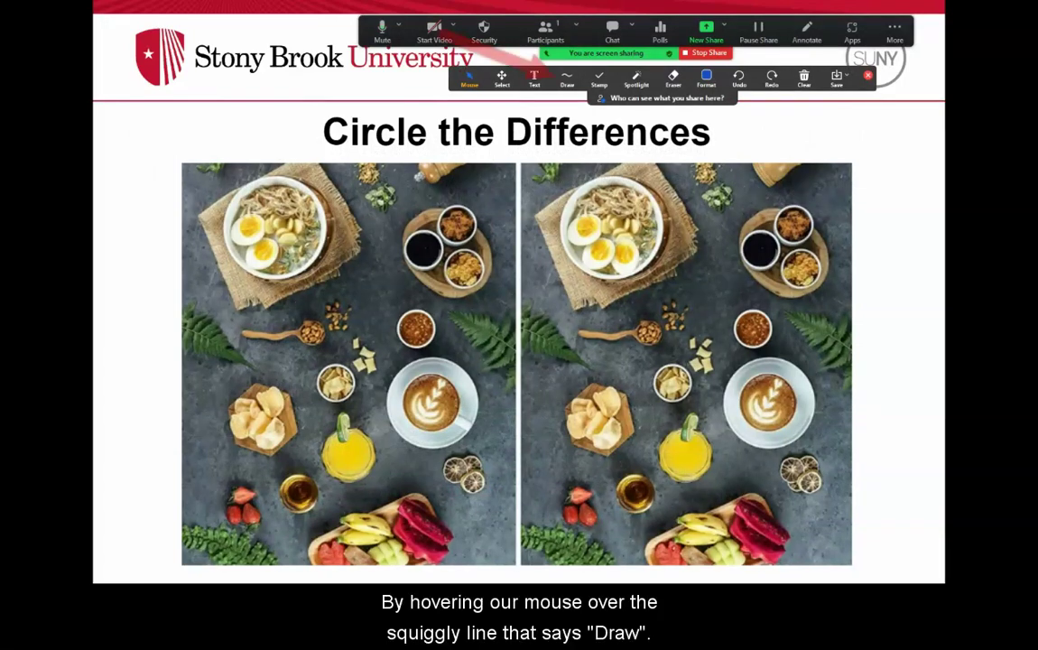
Circle the bowl garnish and the crackers in the left photo using draw and ellipse shapes
{"action": "mouse_move", "coordinate": [583, 83]}
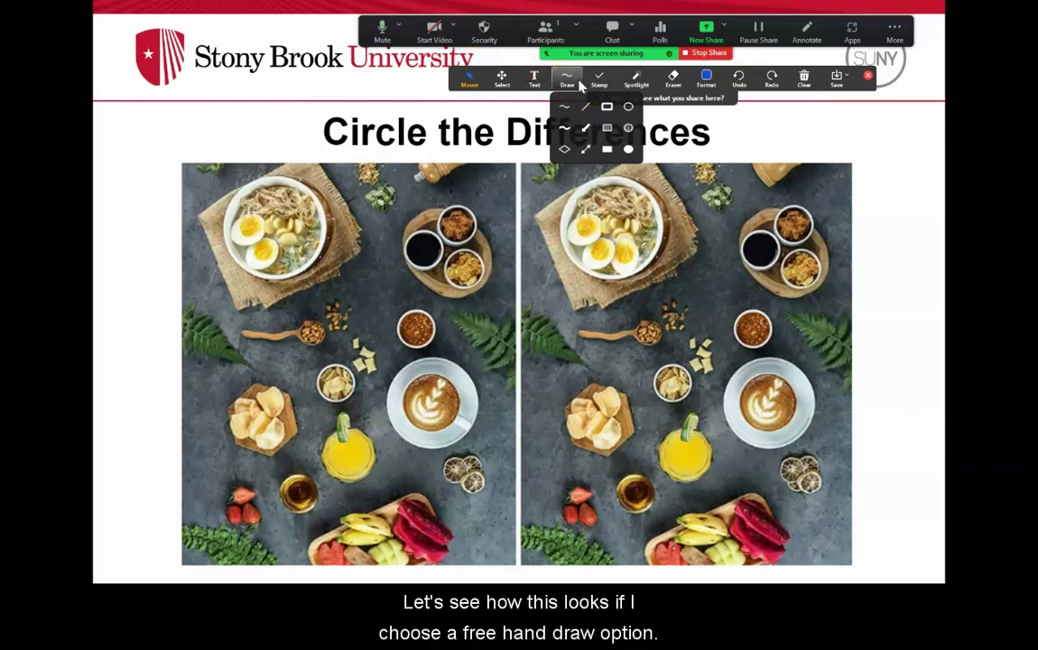
{"action": "left_click", "coordinate": [565, 107]}
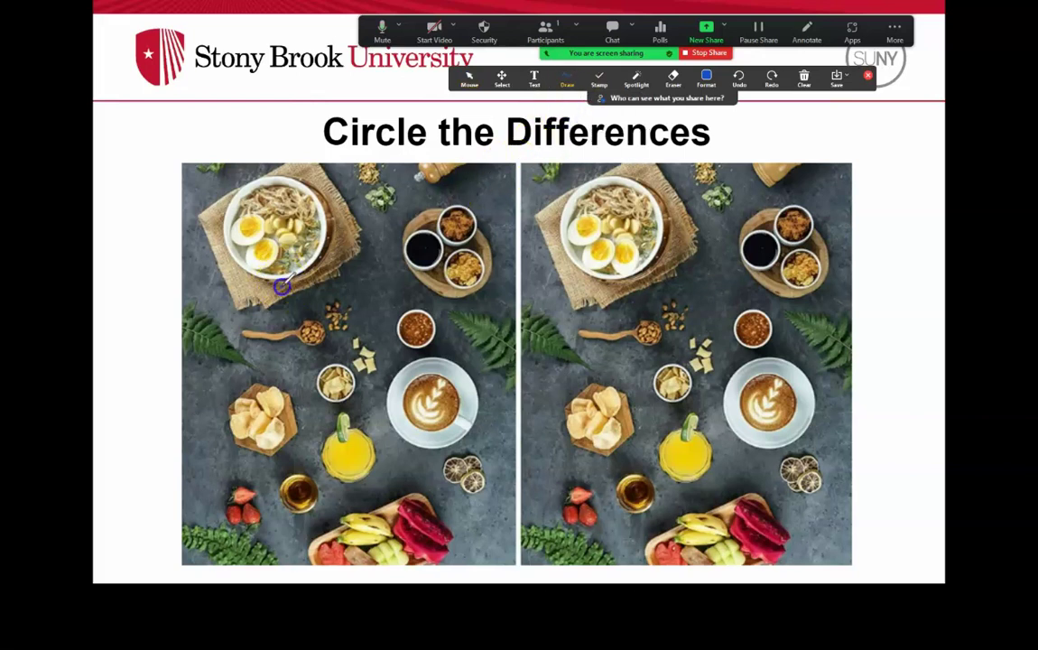
{"action": "mouse_move", "coordinate": [281, 285]}
{"action": "left_mouse_down"}
{"action": "mouse_move", "coordinate": [276, 237]}
{"action": "mouse_move", "coordinate": [315, 240]}
{"action": "mouse_move", "coordinate": [307, 270]}
{"action": "mouse_move", "coordinate": [282, 286]}
{"action": "left_mouse_up"}
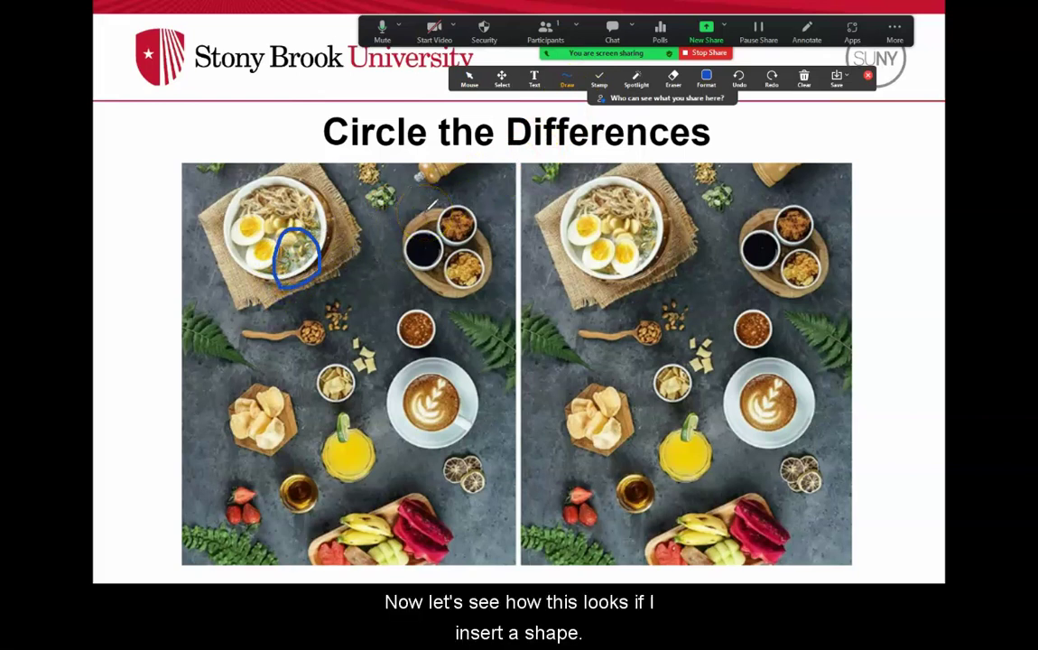
{"action": "left_click", "coordinate": [566, 87]}
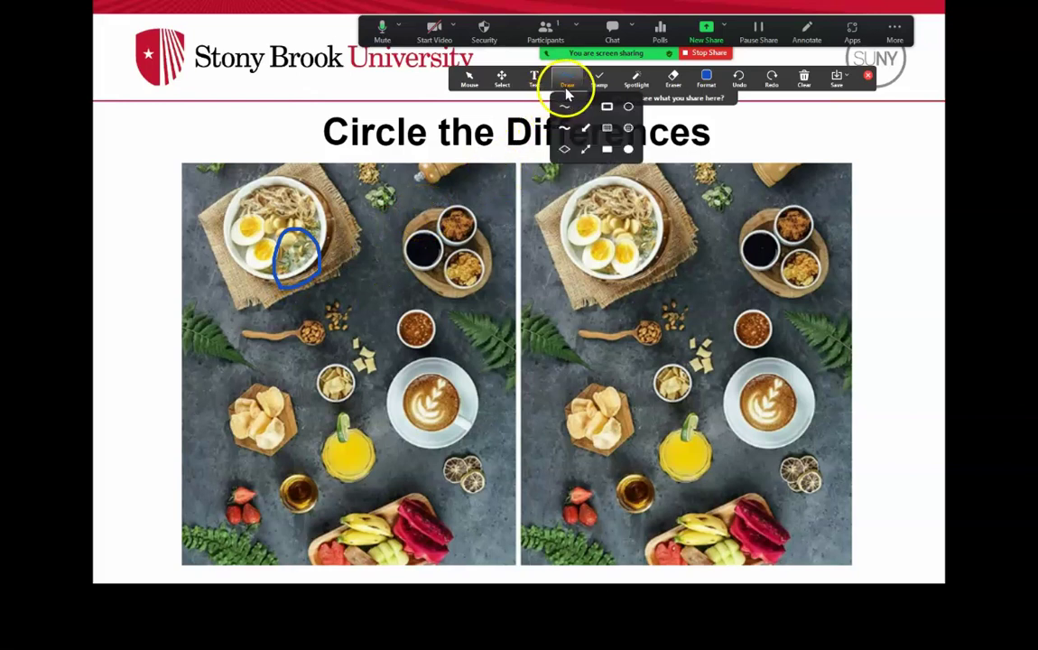
{"action": "left_click", "coordinate": [629, 106]}
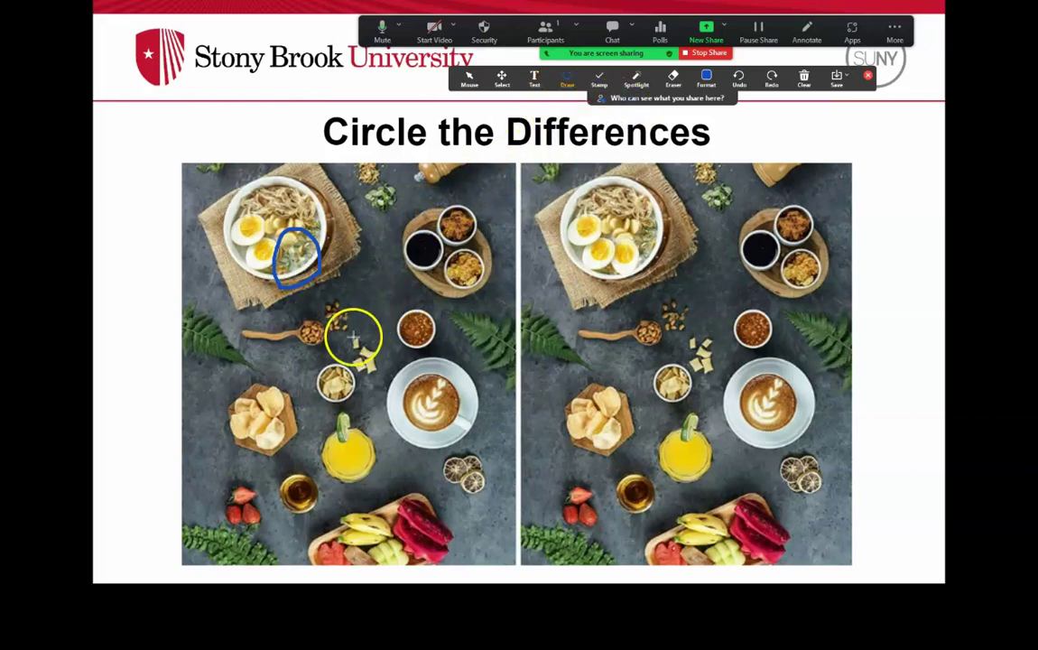
{"action": "left_click_drag", "start_coordinate": [349, 330], "coordinate": [389, 385]}
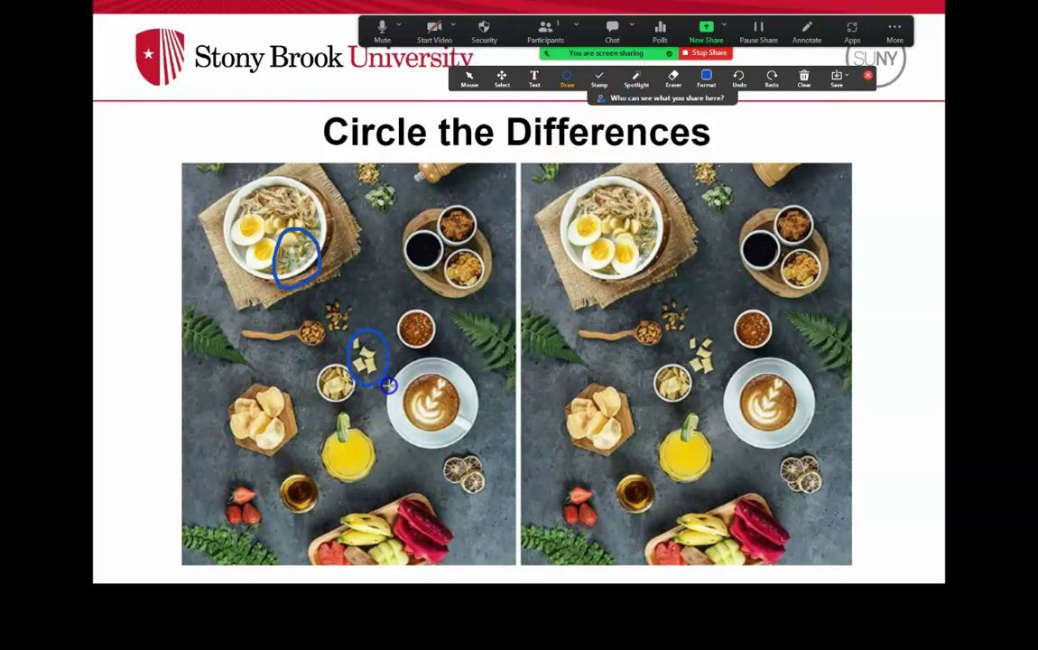
{"action": "left_click", "coordinate": [415, 317]}
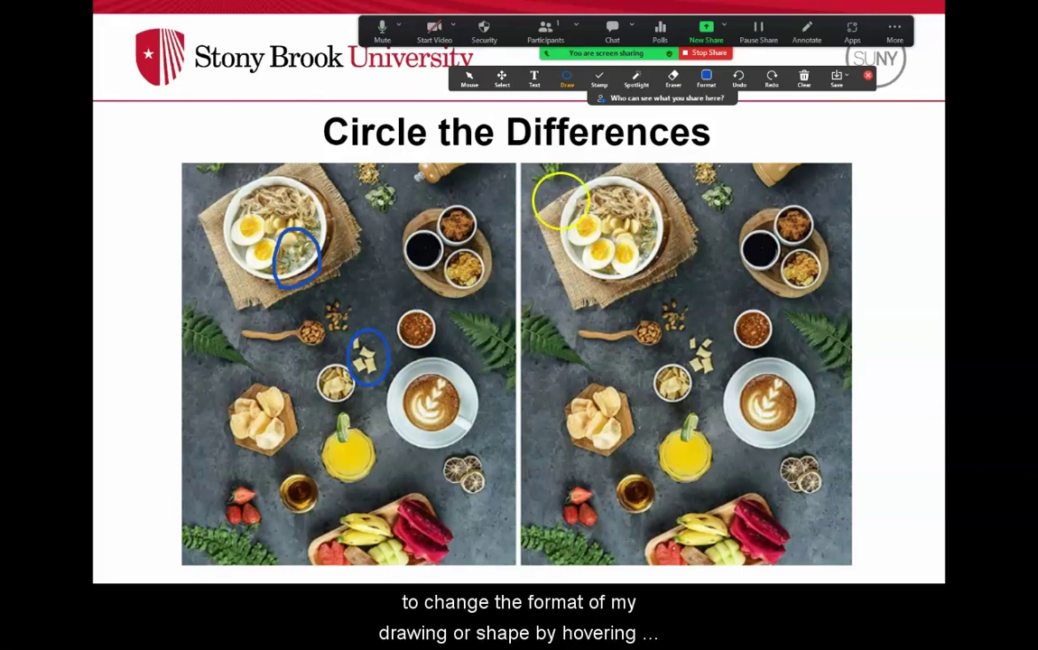
Circle the orange juice glass and strawberries in red, thickest line, then advance to the next slide
{"action": "left_click", "coordinate": [706, 83]}
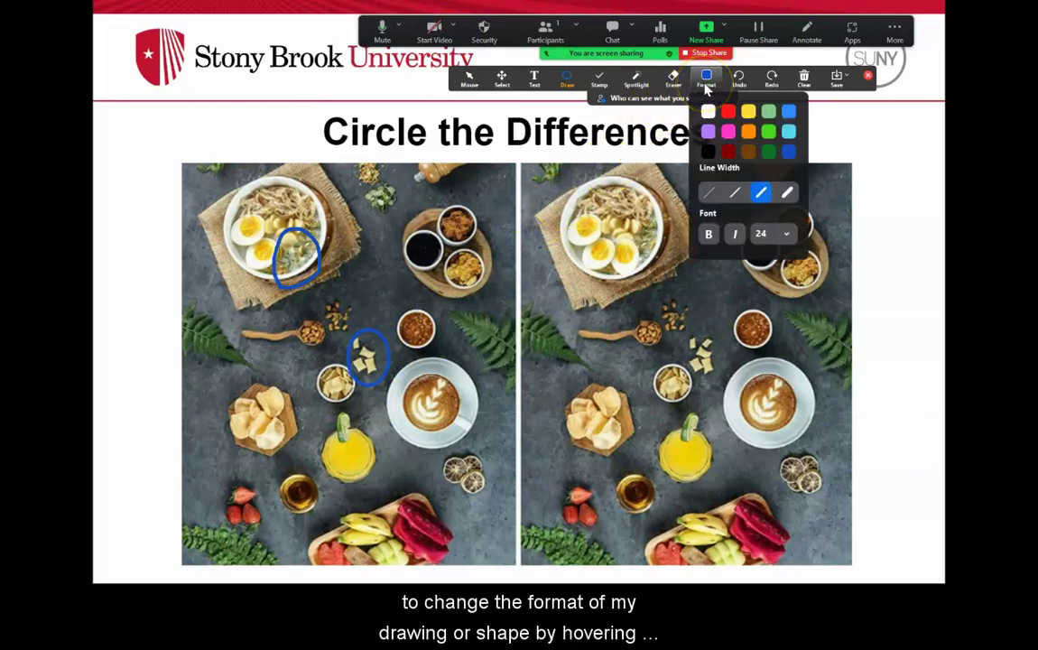
{"action": "left_click", "coordinate": [709, 86]}
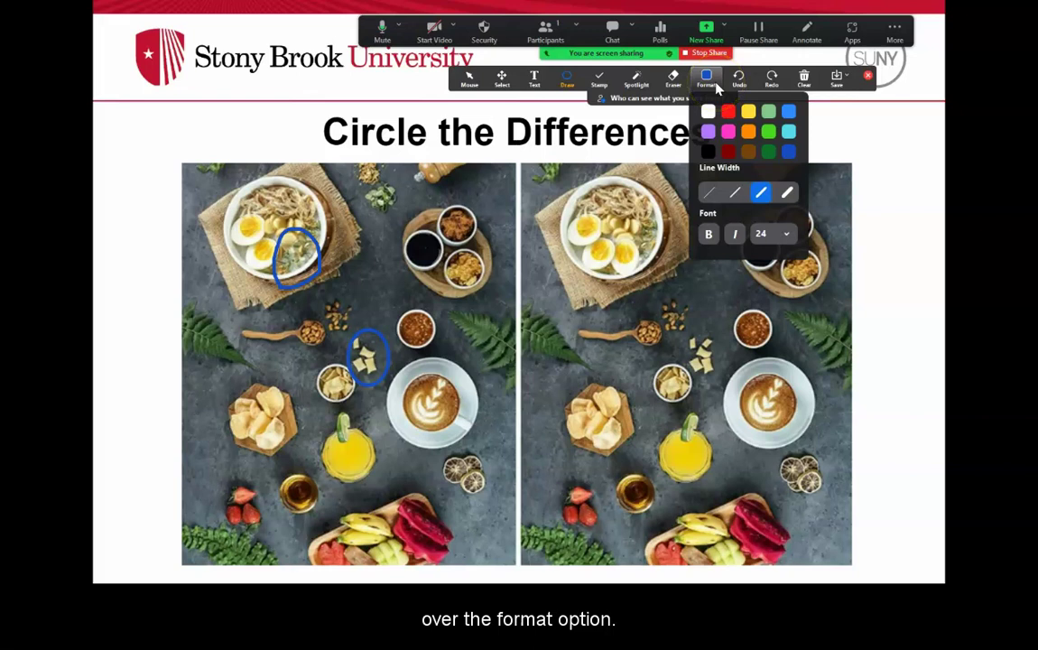
{"action": "left_click", "coordinate": [730, 112]}
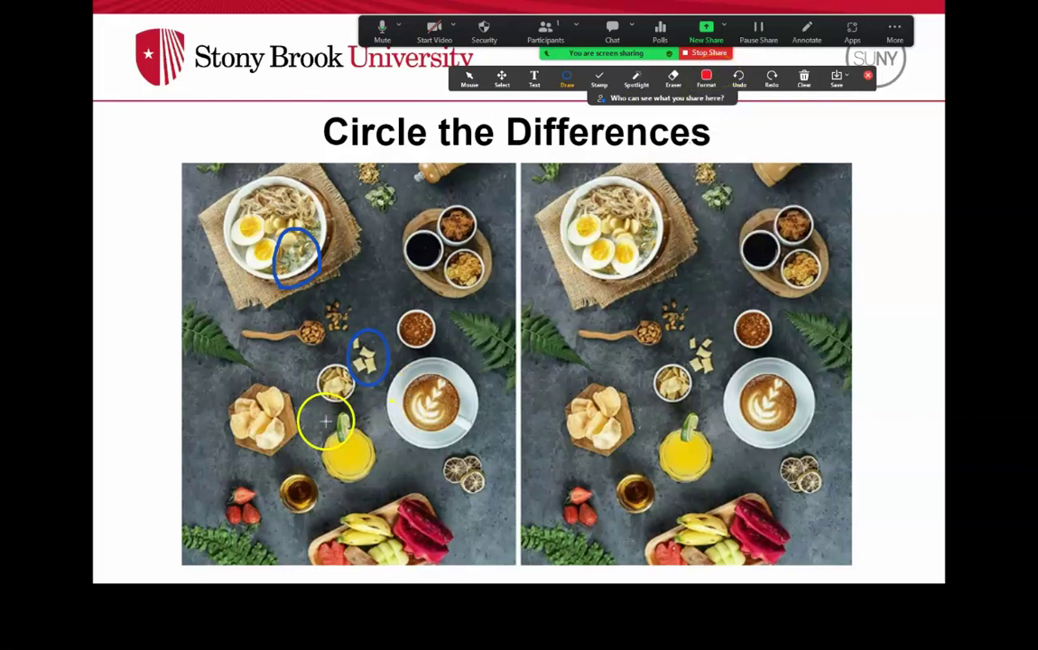
{"action": "left_click_drag", "start_coordinate": [347, 410], "coordinate": [346, 413]}
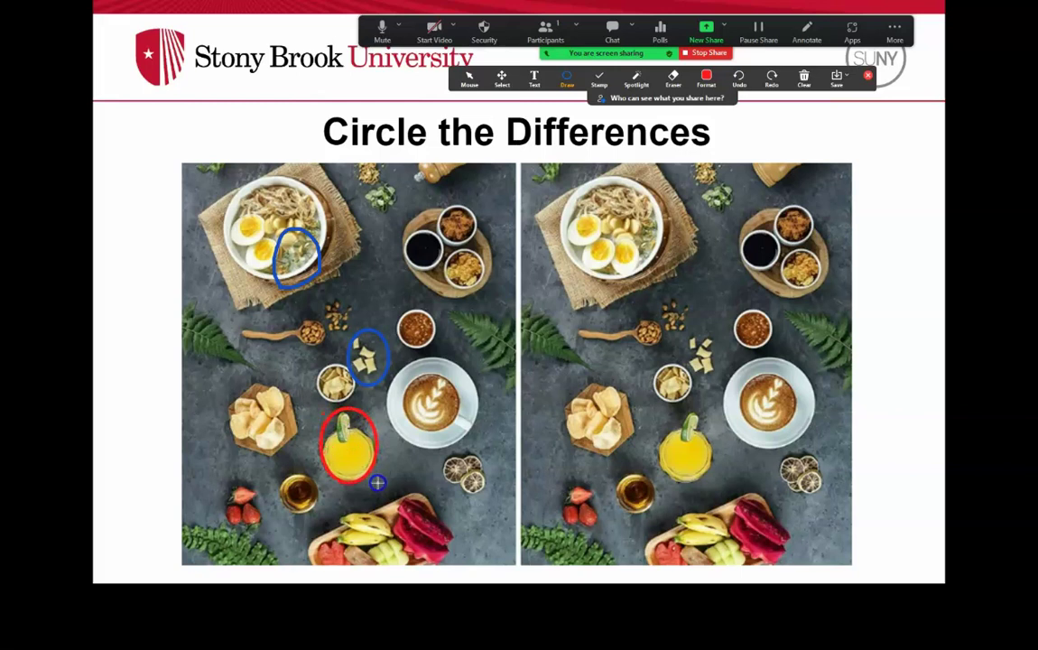
{"action": "left_click", "coordinate": [705, 80]}
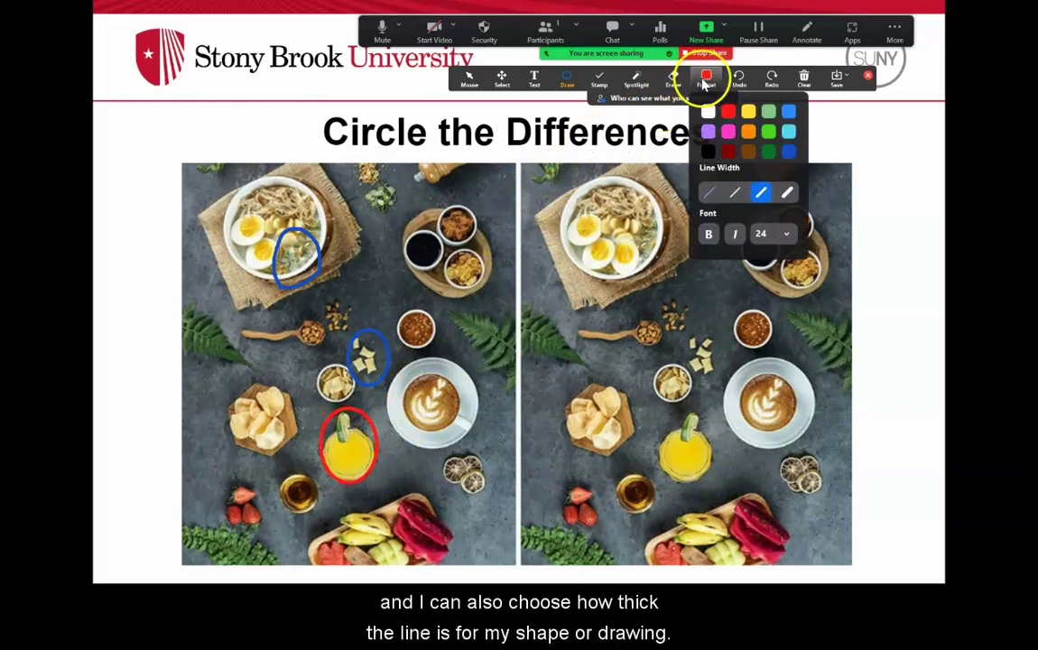
{"action": "left_click", "coordinate": [788, 194]}
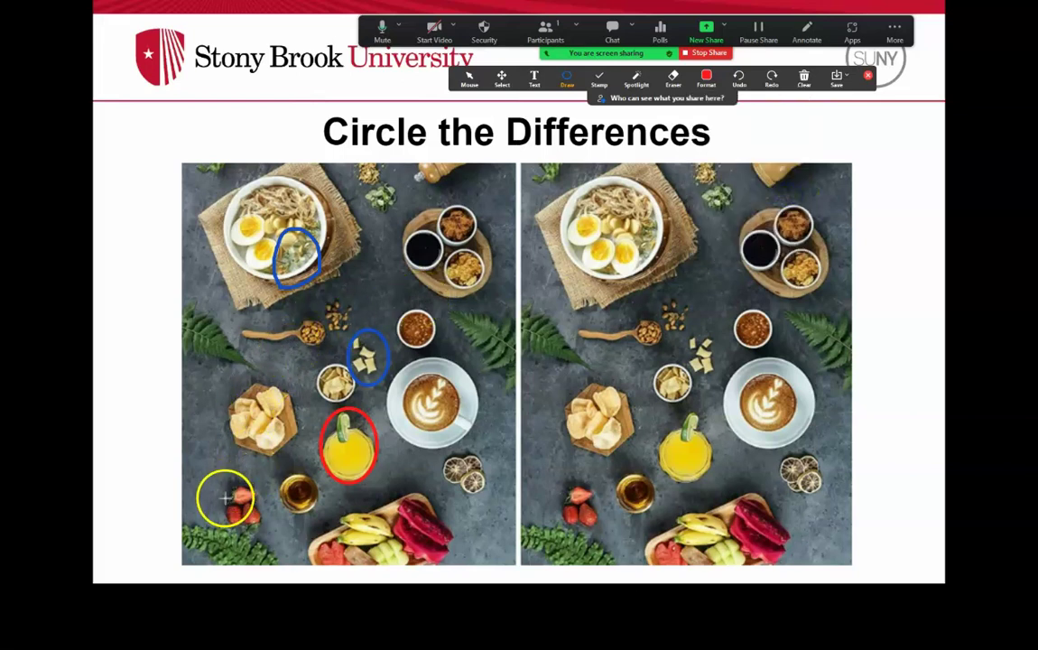
{"action": "mouse_move", "coordinate": [230, 500]}
{"action": "left_mouse_down"}
{"action": "mouse_move", "coordinate": [217, 494]}
{"action": "mouse_move", "coordinate": [283, 543]}
{"action": "left_mouse_up"}
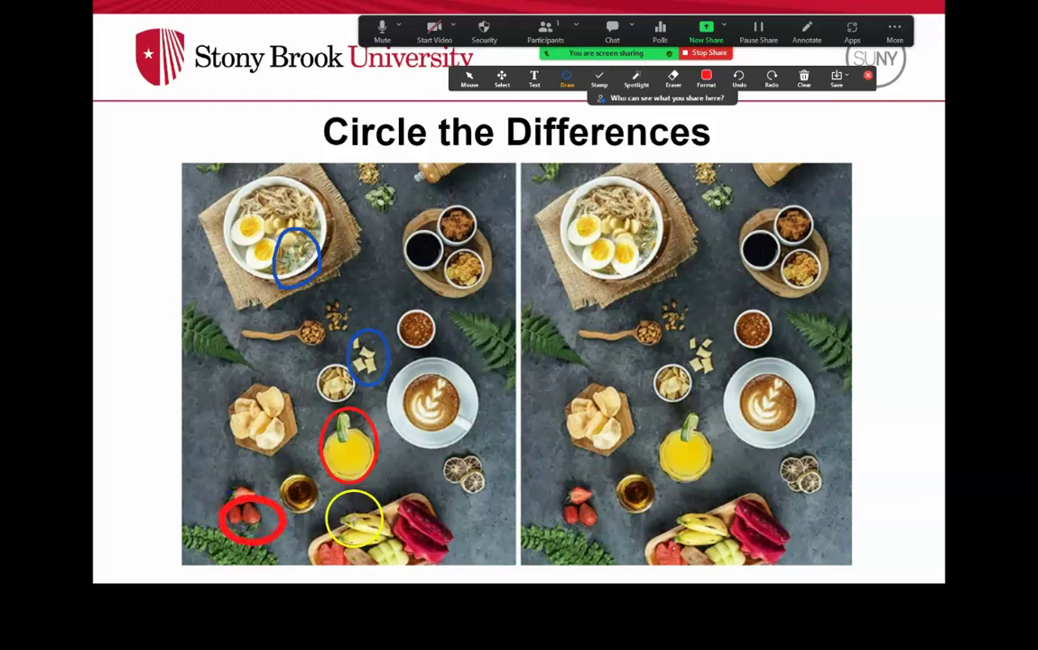
{"action": "left_click", "coordinate": [111, 445]}
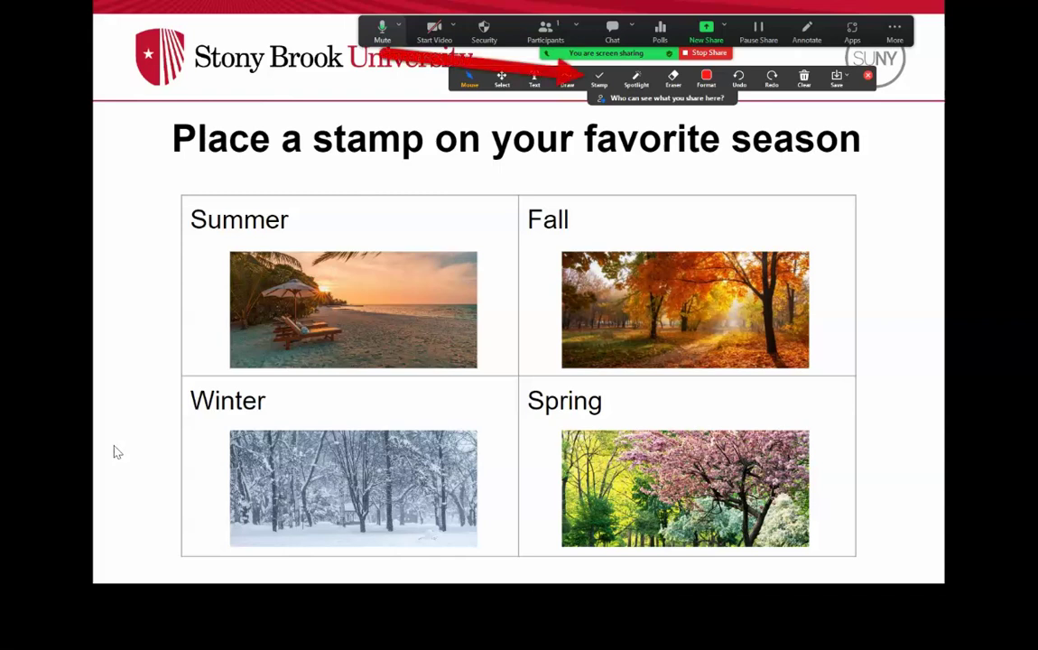
Stamp seven hearts across the Summer picture
{"action": "left_click", "coordinate": [607, 79]}
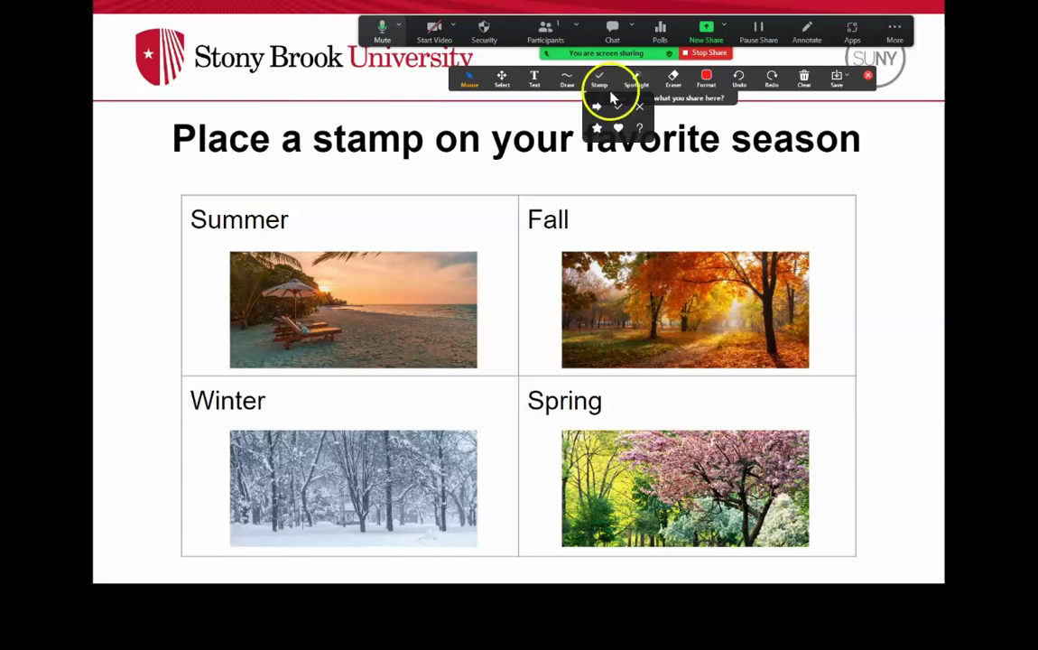
{"action": "left_click", "coordinate": [619, 129]}
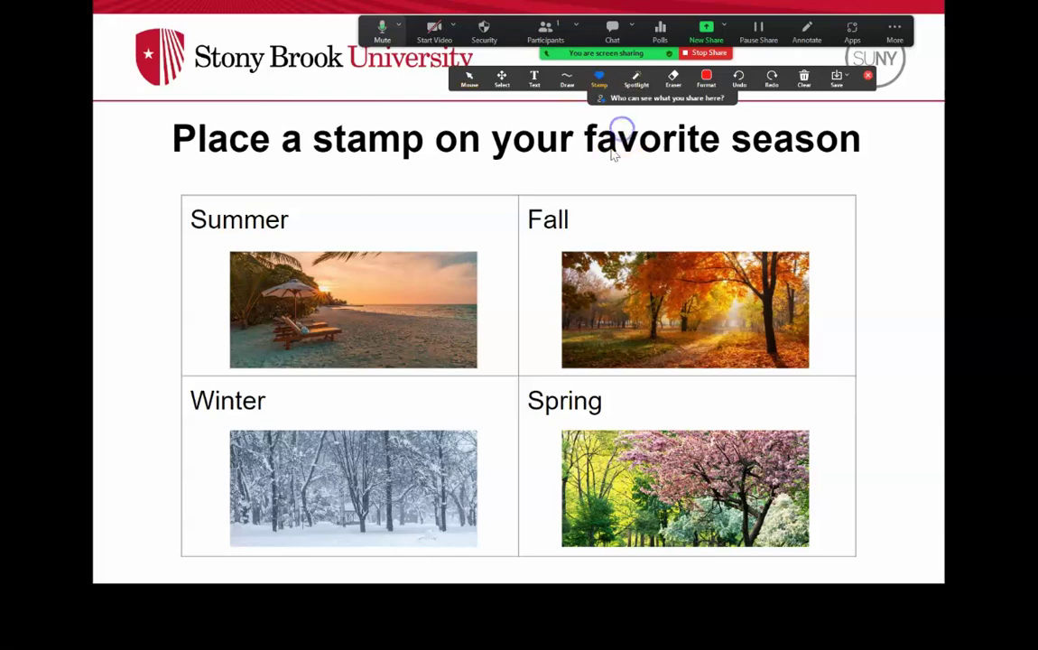
{"action": "left_click", "coordinate": [424, 296]}
{"action": "left_click", "coordinate": [386, 295]}
{"action": "left_click", "coordinate": [401, 354]}
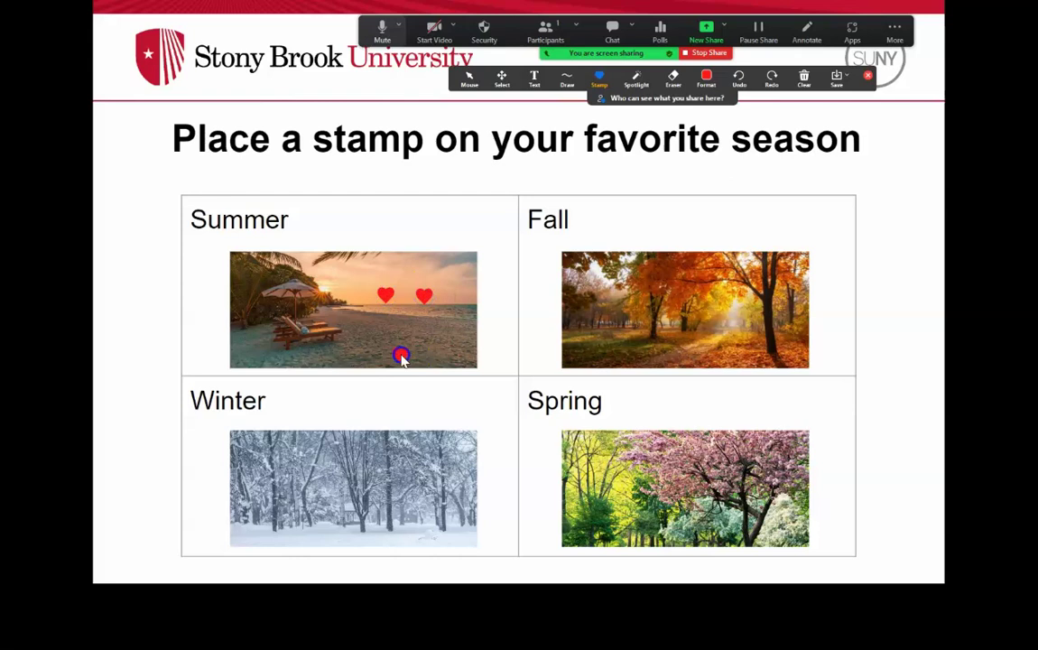
{"action": "left_click", "coordinate": [320, 318]}
{"action": "left_click", "coordinate": [299, 281]}
{"action": "left_click", "coordinate": [345, 307]}
{"action": "left_click", "coordinate": [350, 345]}
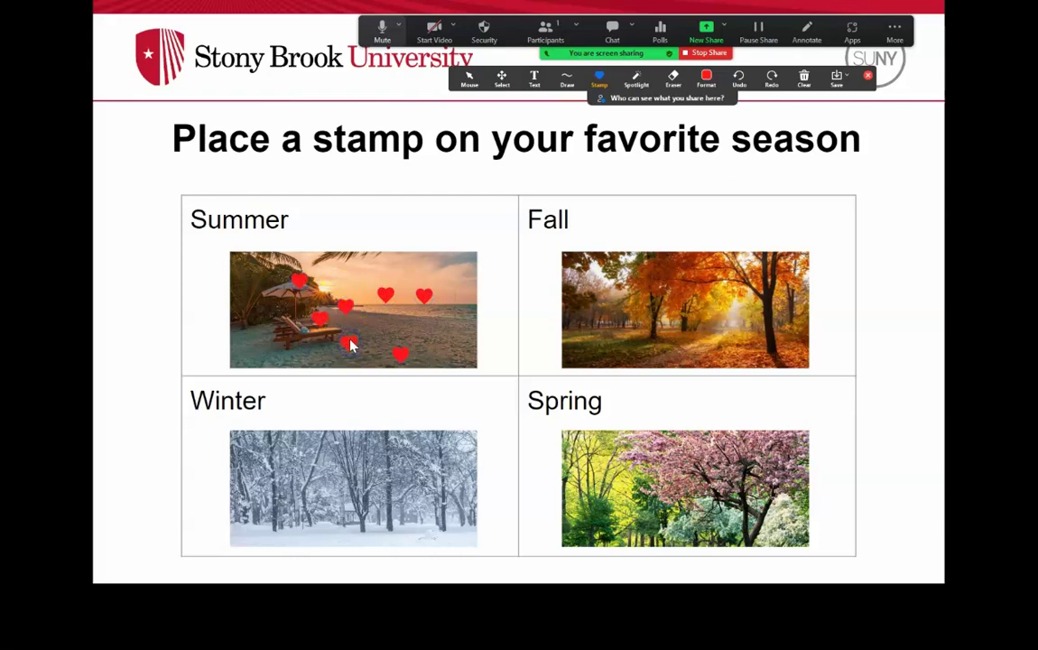
Stamp five stars onto the Summer picture
{"action": "left_click", "coordinate": [599, 80]}
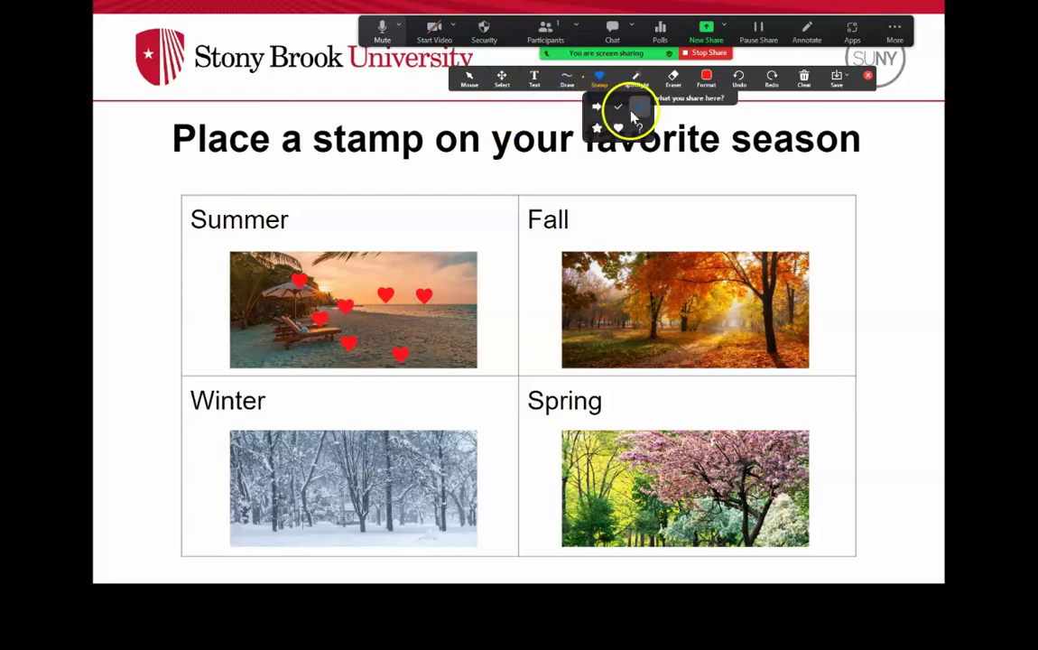
{"action": "left_click", "coordinate": [597, 127]}
{"action": "left_click", "coordinate": [440, 265]}
{"action": "left_click", "coordinate": [386, 275]}
{"action": "left_click", "coordinate": [359, 272]}
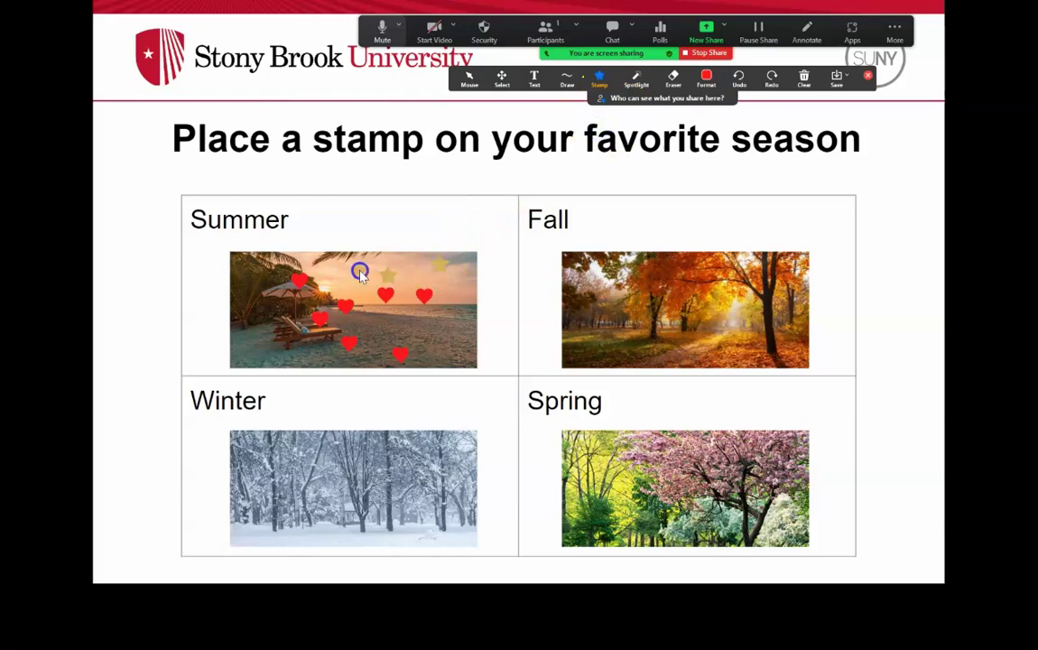
{"action": "left_click", "coordinate": [344, 272]}
{"action": "left_click", "coordinate": [358, 289]}
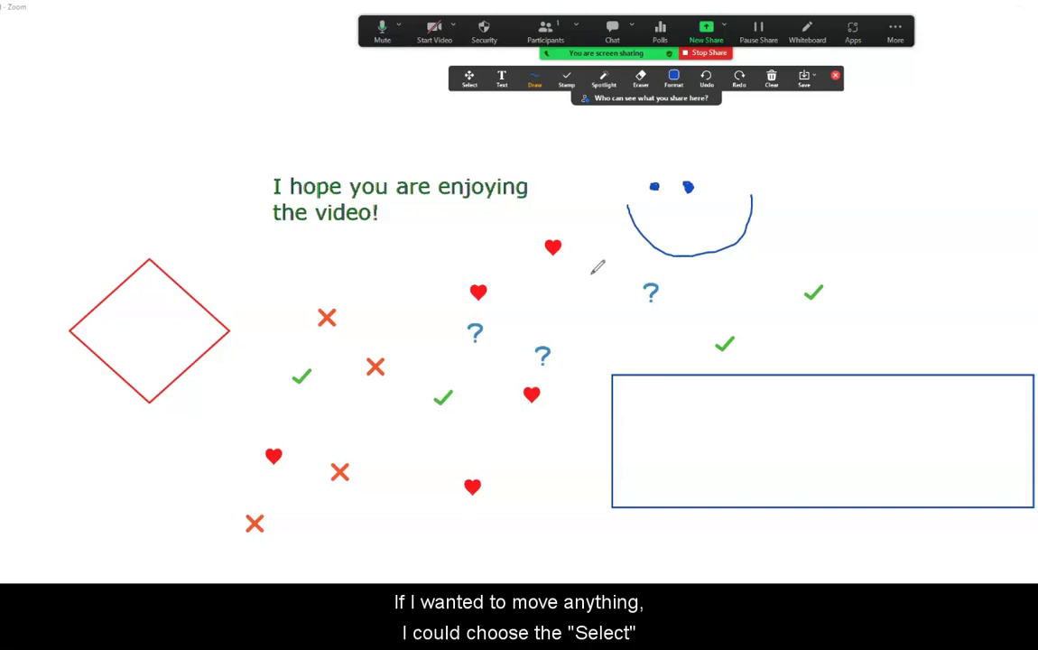
With Select, move the greeting text up-left, the red diamond down-right, and an orange X upward
{"action": "left_click", "coordinate": [469, 81]}
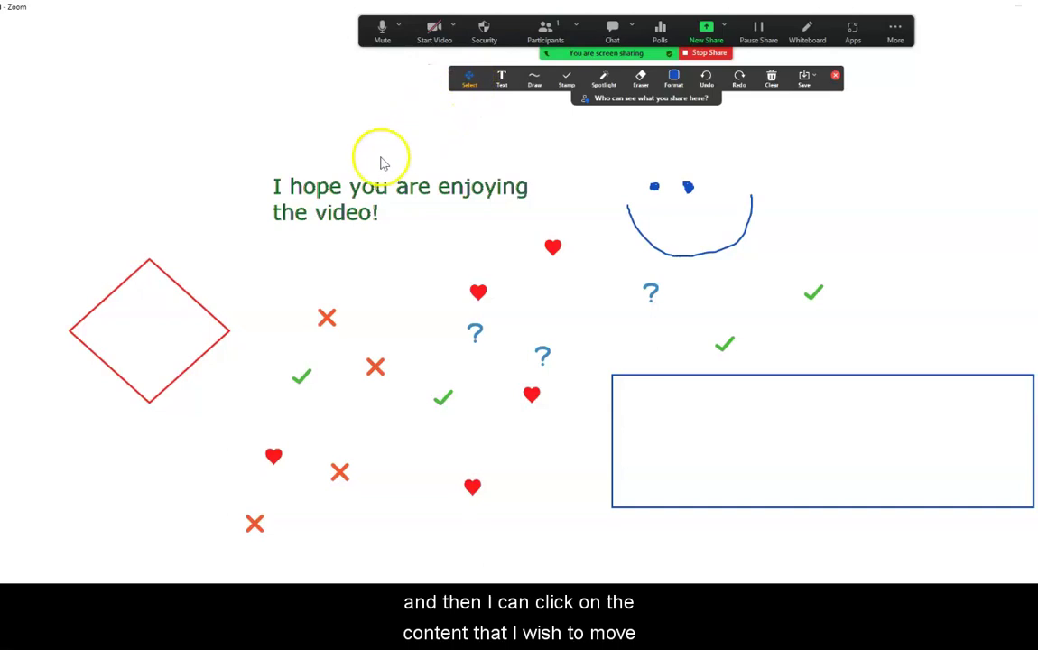
{"action": "left_click_drag", "start_coordinate": [323, 187], "coordinate": [200, 152]}
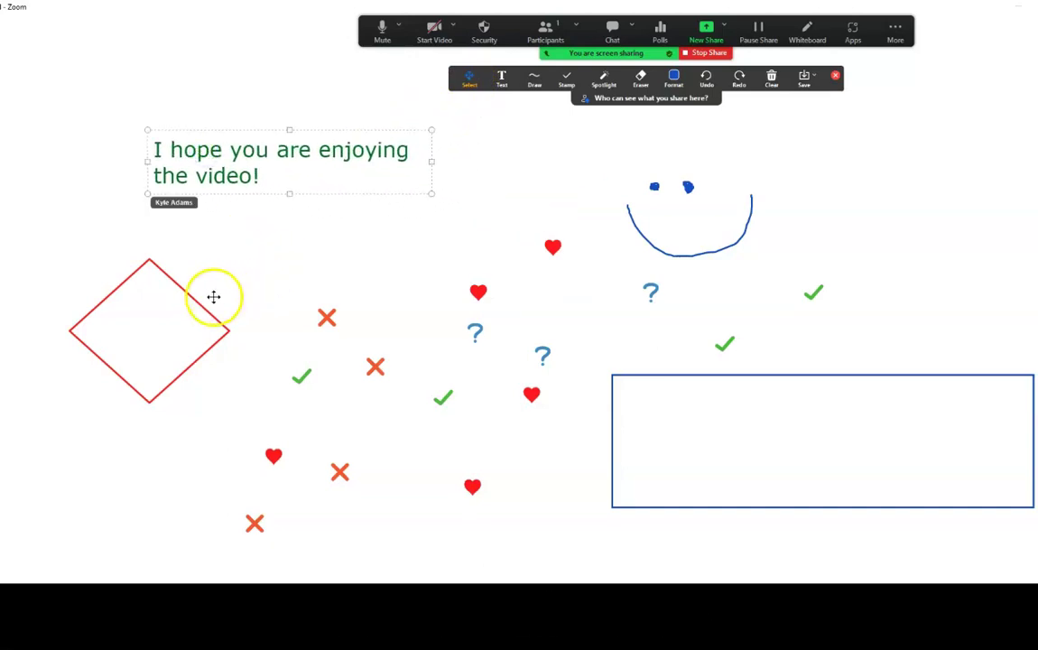
{"action": "left_click_drag", "start_coordinate": [200, 310], "coordinate": [244, 343]}
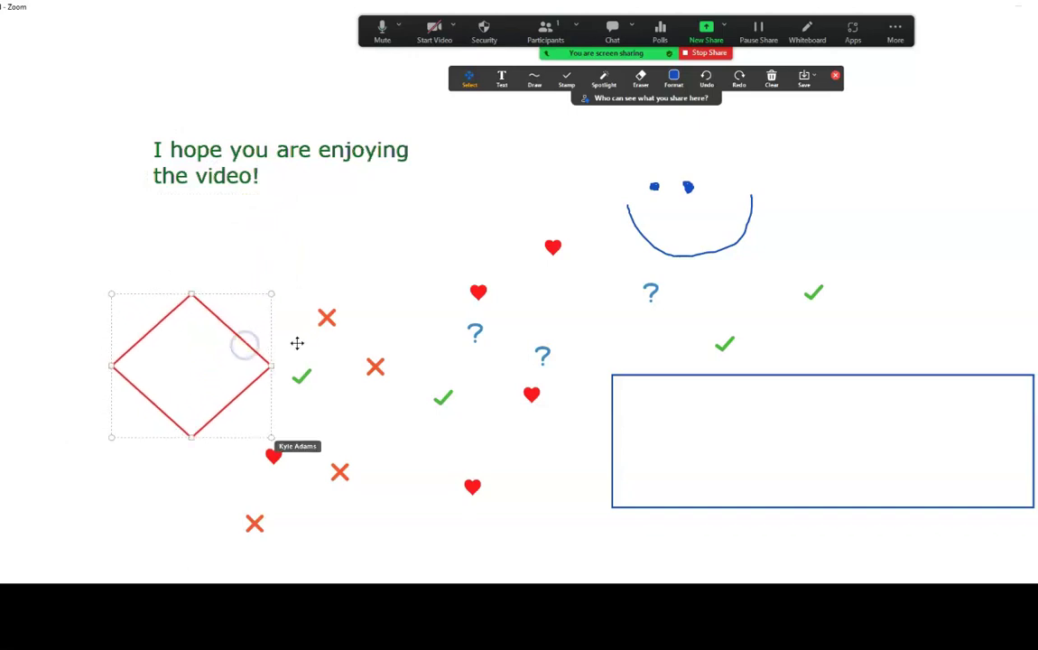
{"action": "left_click_drag", "start_coordinate": [324, 318], "coordinate": [373, 276]}
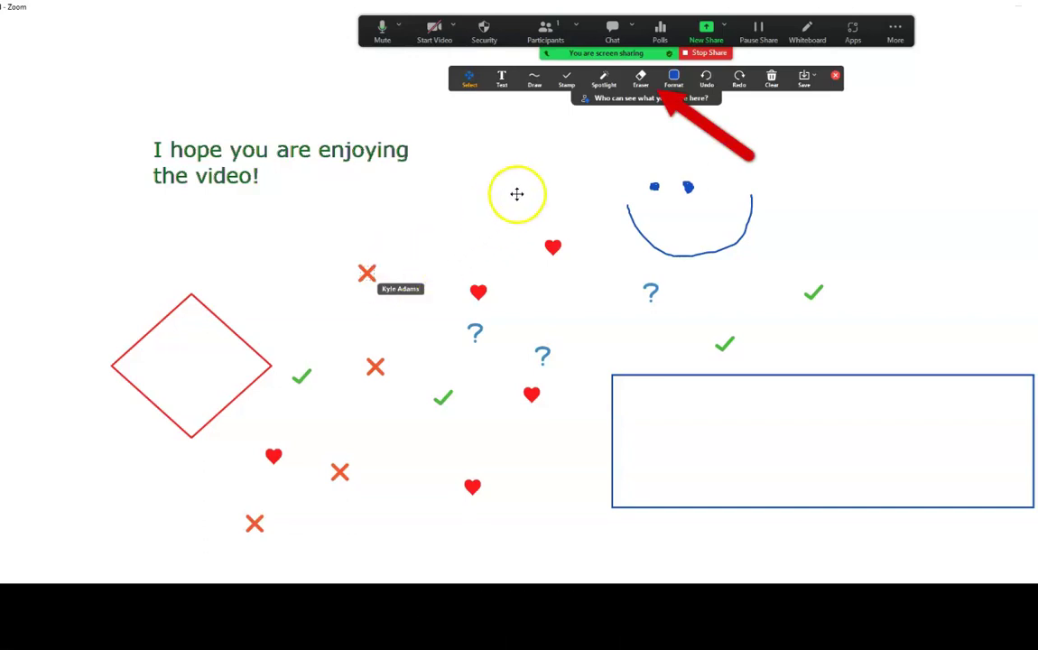
With the Eraser, remove the red heart near the smiley and the blue question marks
{"action": "left_click", "coordinate": [645, 87]}
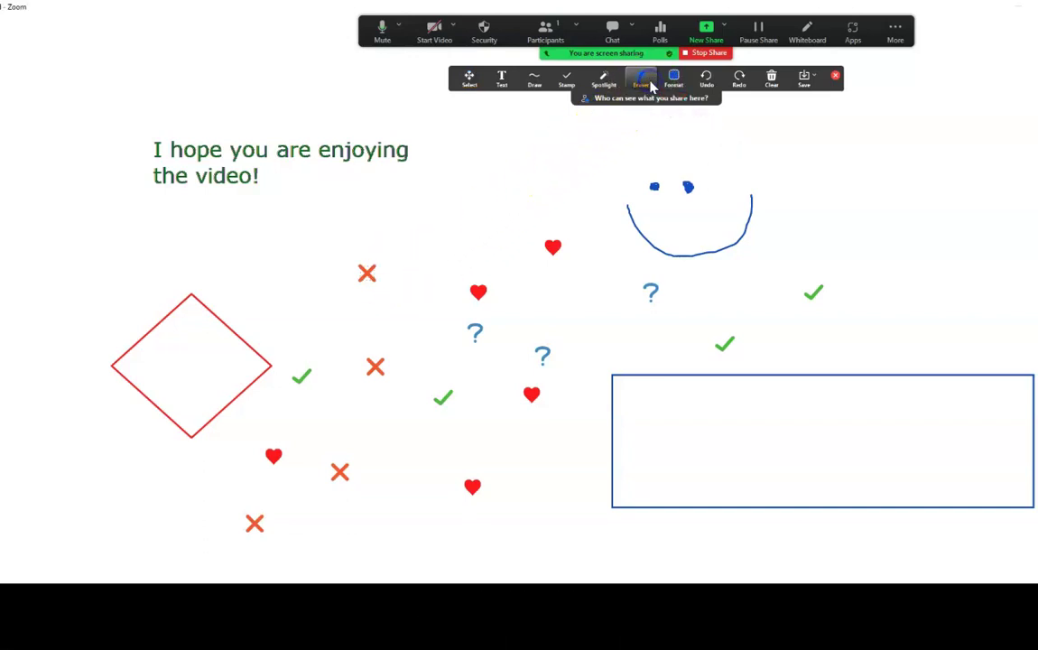
{"action": "left_click", "coordinate": [554, 246]}
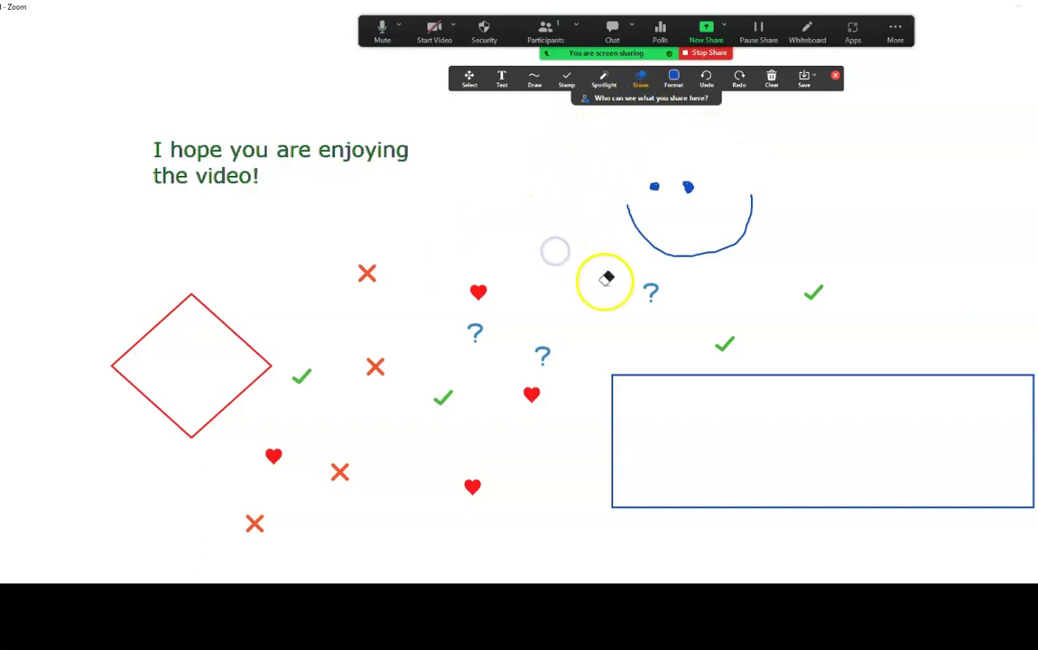
{"action": "left_click_drag", "start_coordinate": [605, 280], "coordinate": [655, 290]}
{"action": "left_click_drag", "start_coordinate": [549, 302], "coordinate": [482, 331]}
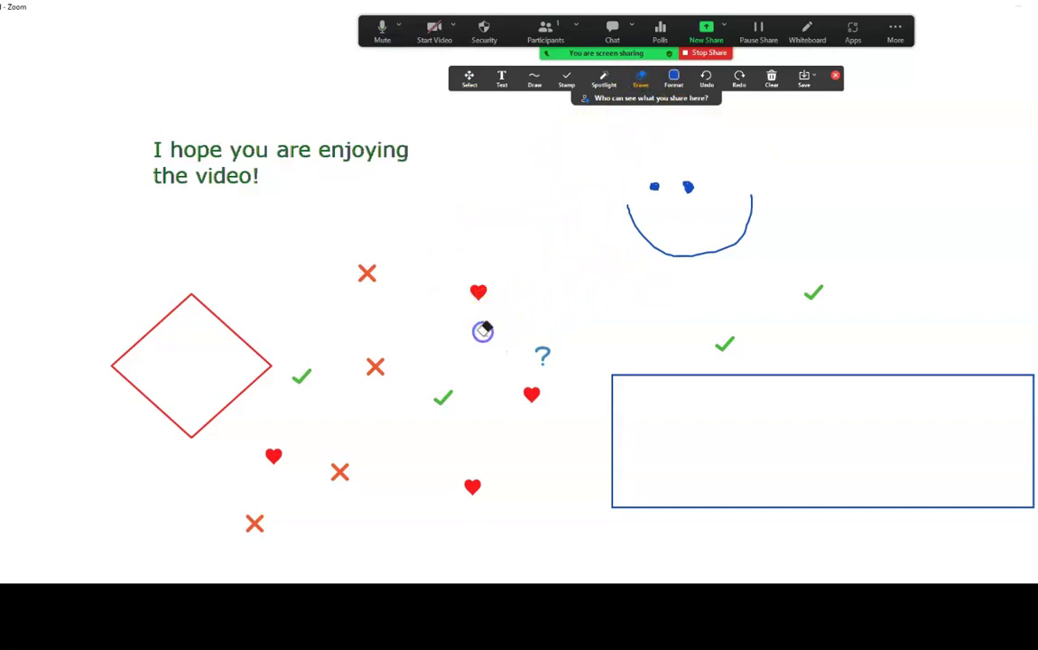
{"action": "left_click", "coordinate": [542, 353]}
{"action": "left_click_drag", "start_coordinate": [542, 352], "coordinate": [547, 350]}
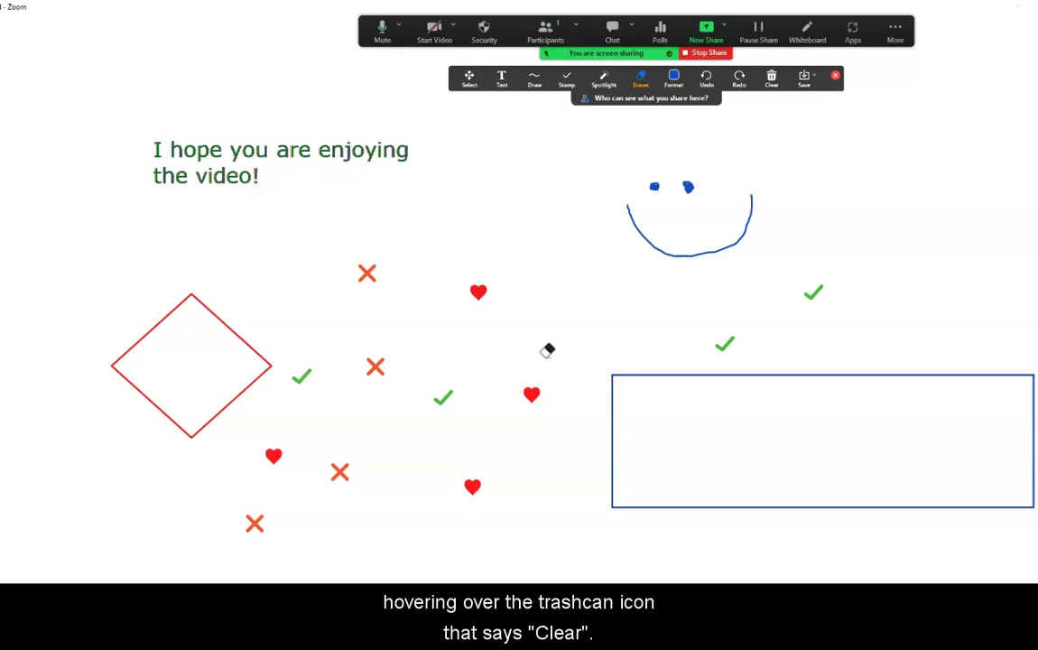
{"action": "mouse_move", "coordinate": [547, 348]}
{"action": "left_mouse_down"}
{"action": "mouse_move", "coordinate": [667, 250]}
{"action": "mouse_move", "coordinate": [723, 150]}
{"action": "left_mouse_up"}
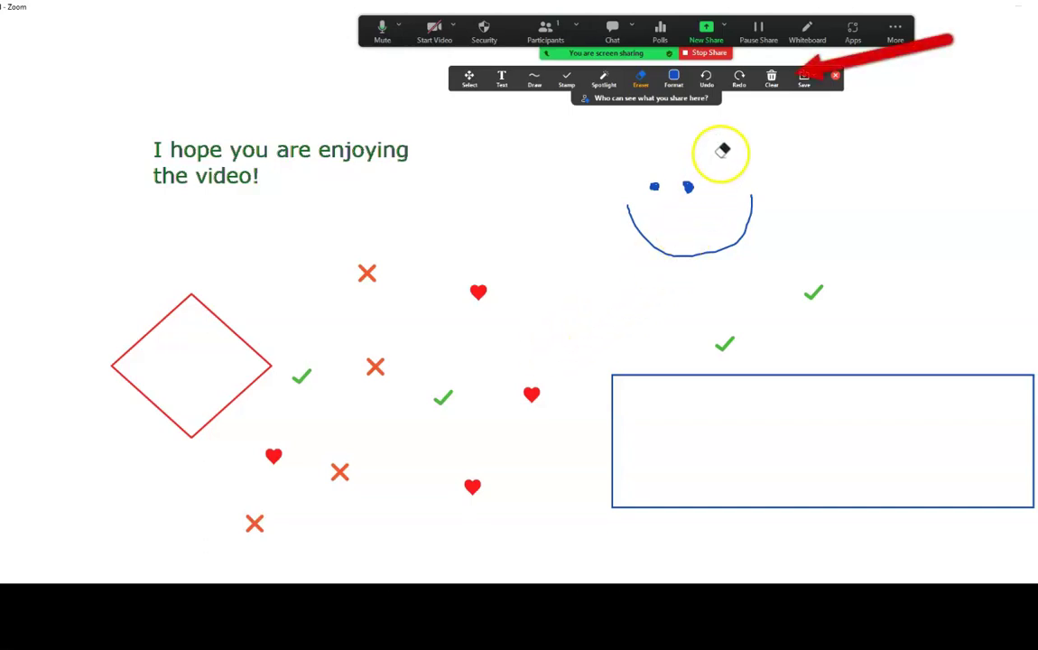
{"action": "left_click", "coordinate": [775, 83]}
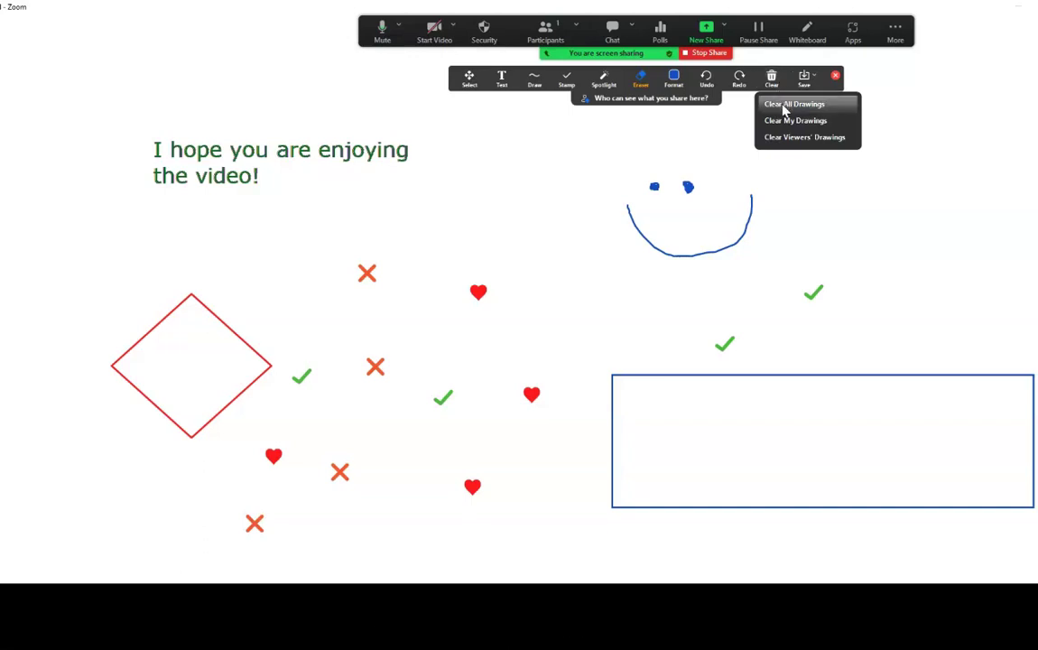
Clear all drawings from the whiteboard, then undo to bring every drawing back
{"action": "left_click", "coordinate": [784, 106]}
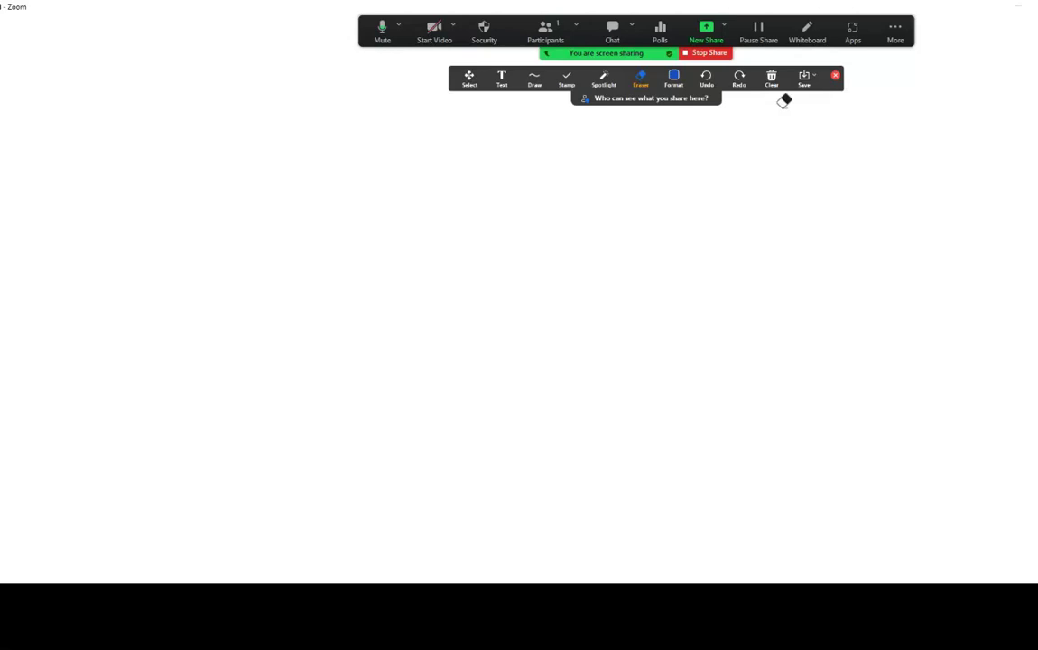
{"action": "left_click", "coordinate": [708, 80]}
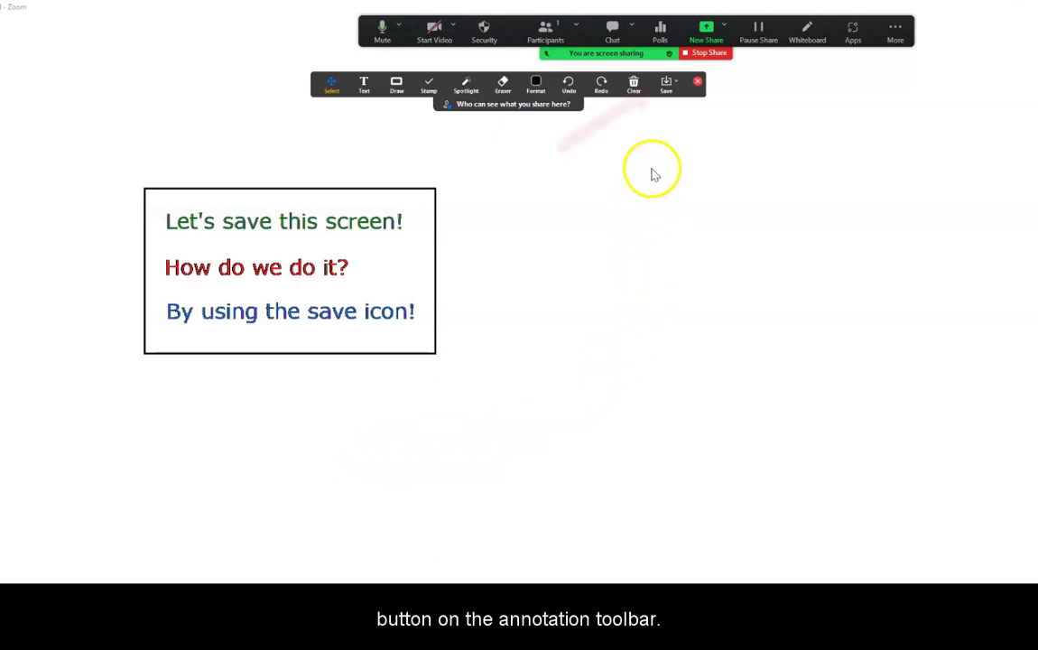
Save the annotated screen as a PDF, then select Whiteboard[3].pdf in its folder
{"action": "left_click", "coordinate": [679, 85]}
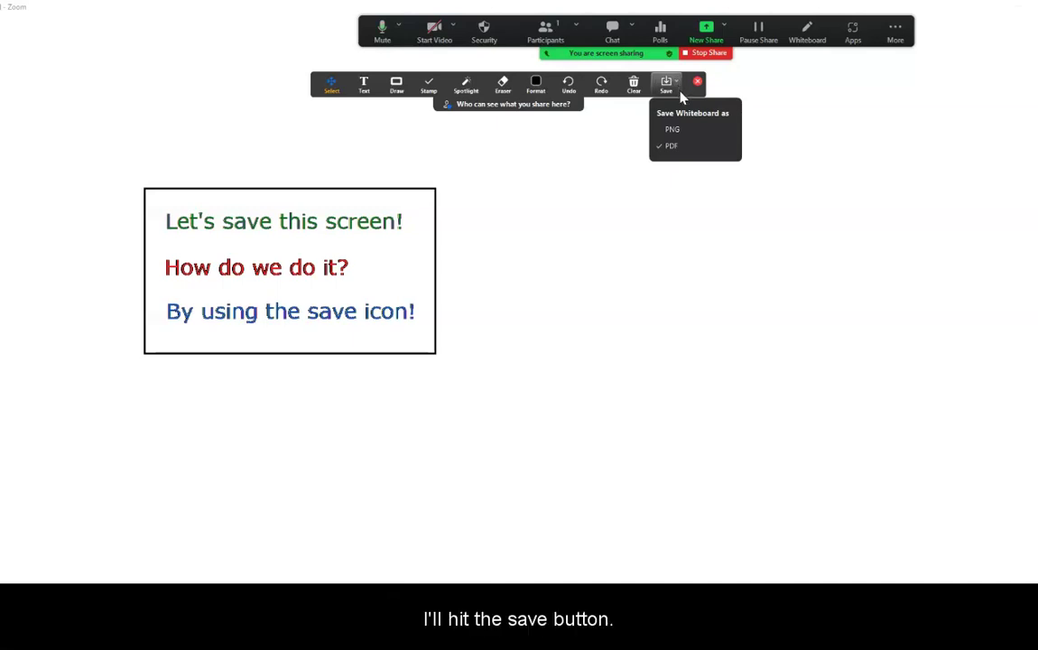
{"action": "left_click", "coordinate": [669, 93]}
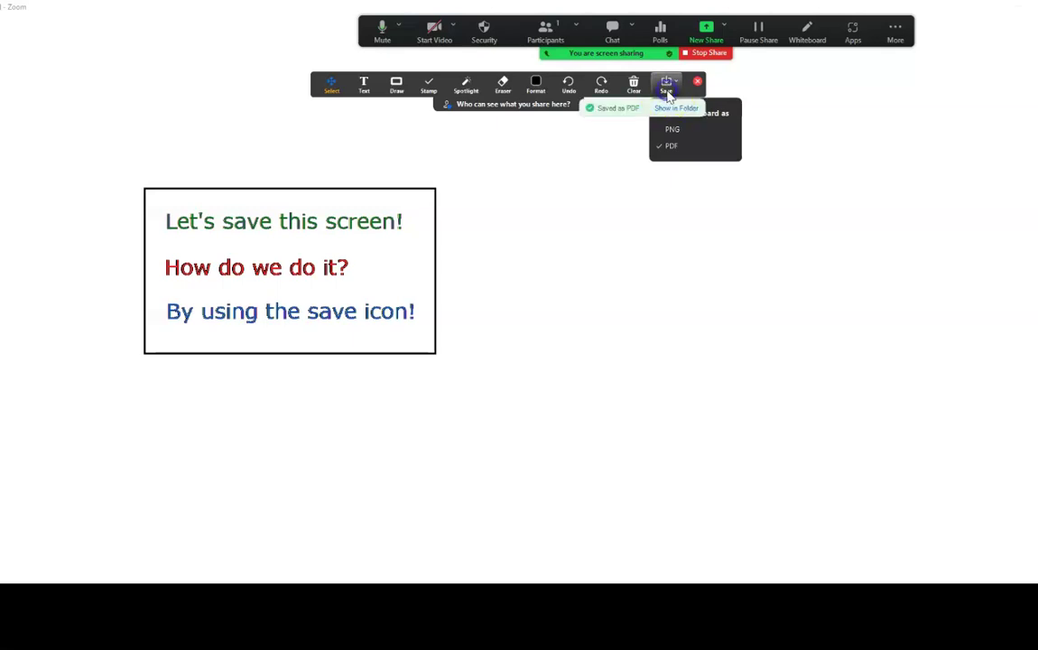
{"action": "left_click", "coordinate": [677, 108]}
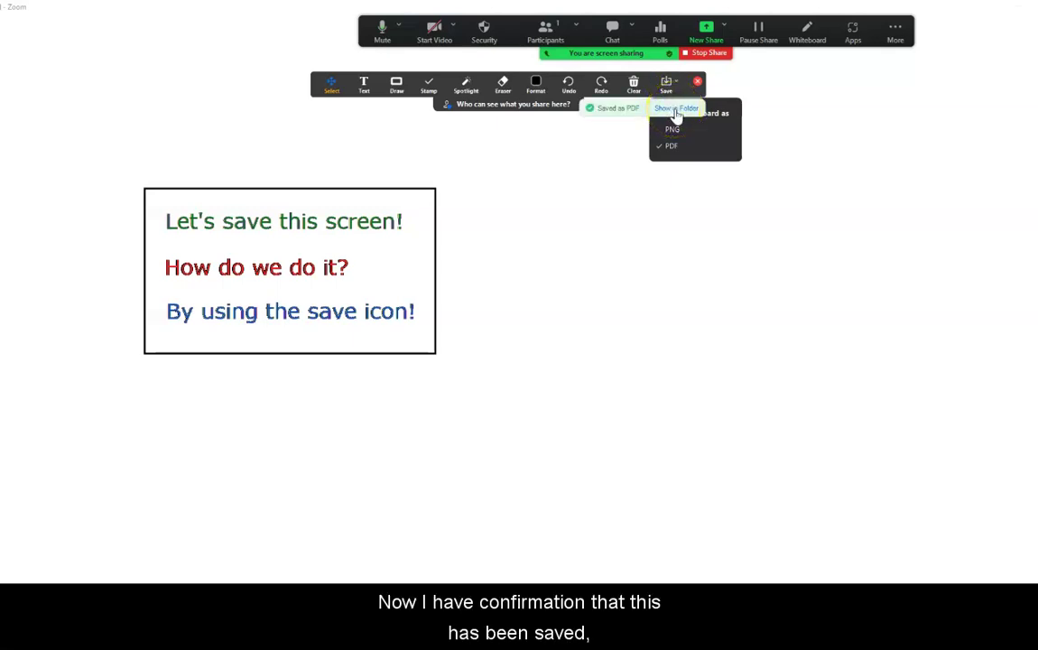
{"action": "left_click", "coordinate": [674, 94]}
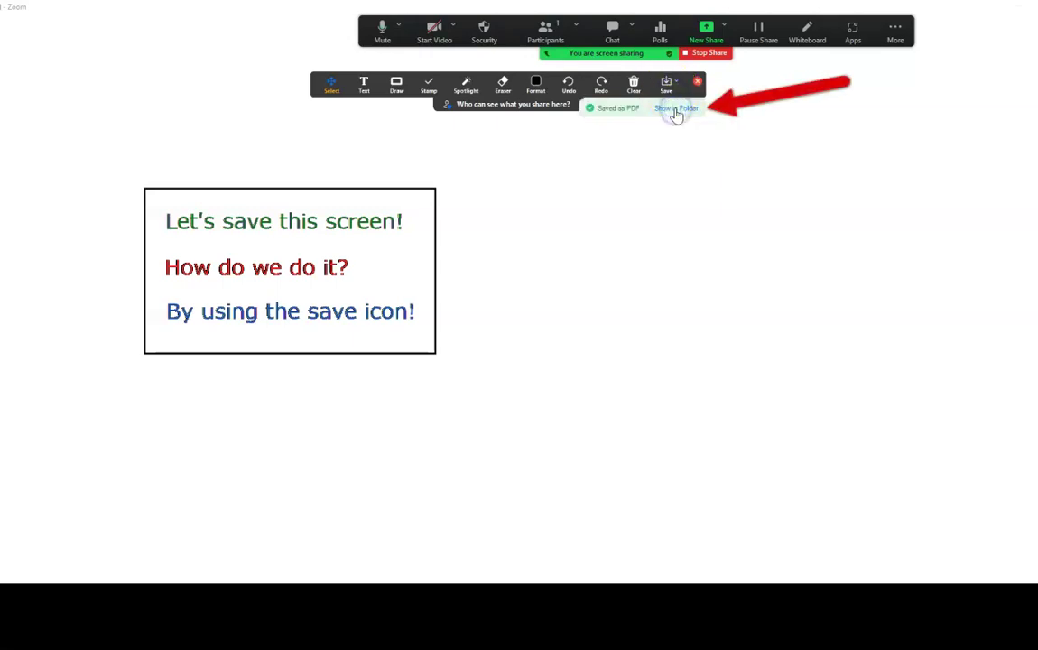
{"action": "left_click", "coordinate": [677, 110]}
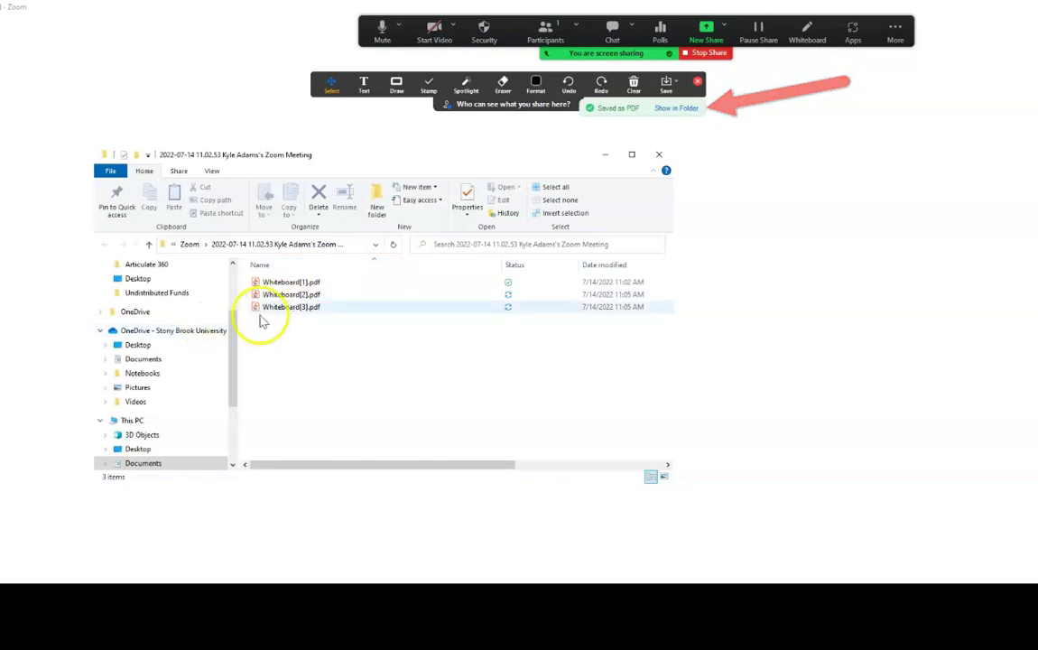
{"action": "left_click", "coordinate": [289, 307]}
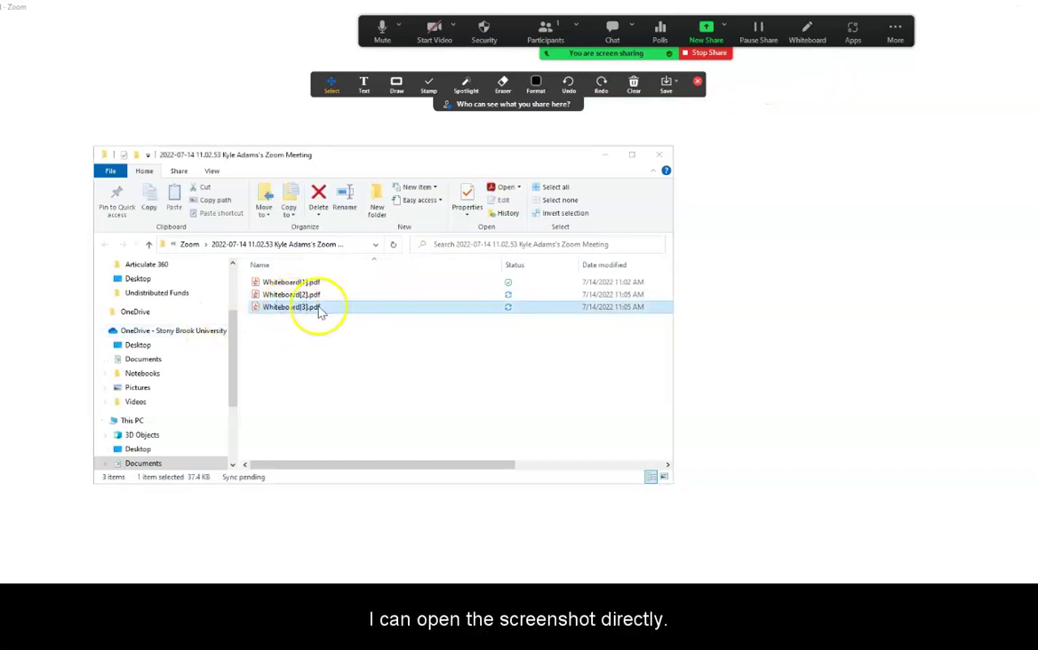